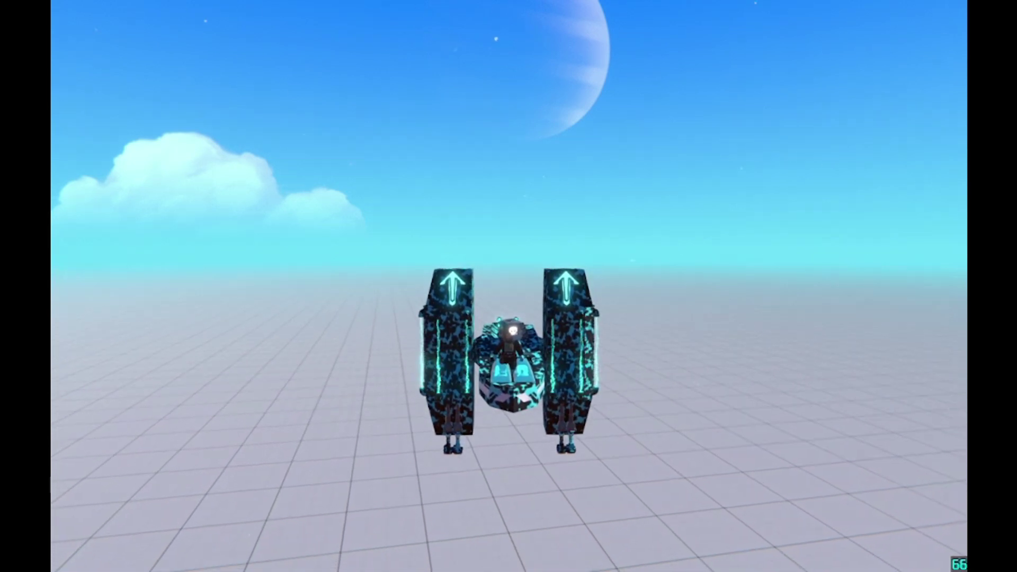
Return from the test flight to building and bring the Captures folder window back over the game.
{"action": "key", "text": "b"}
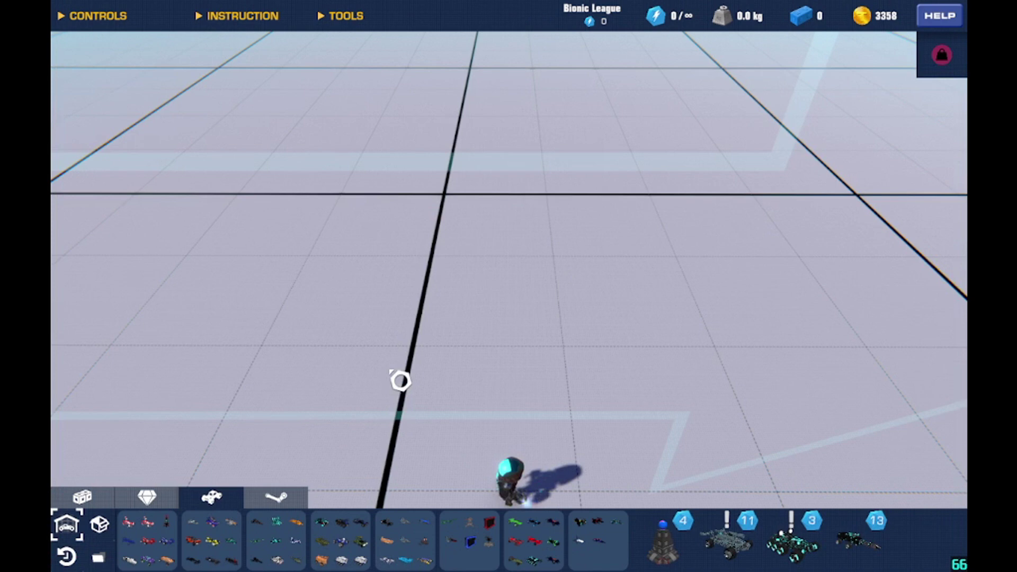
{"action": "key", "text": "super"}
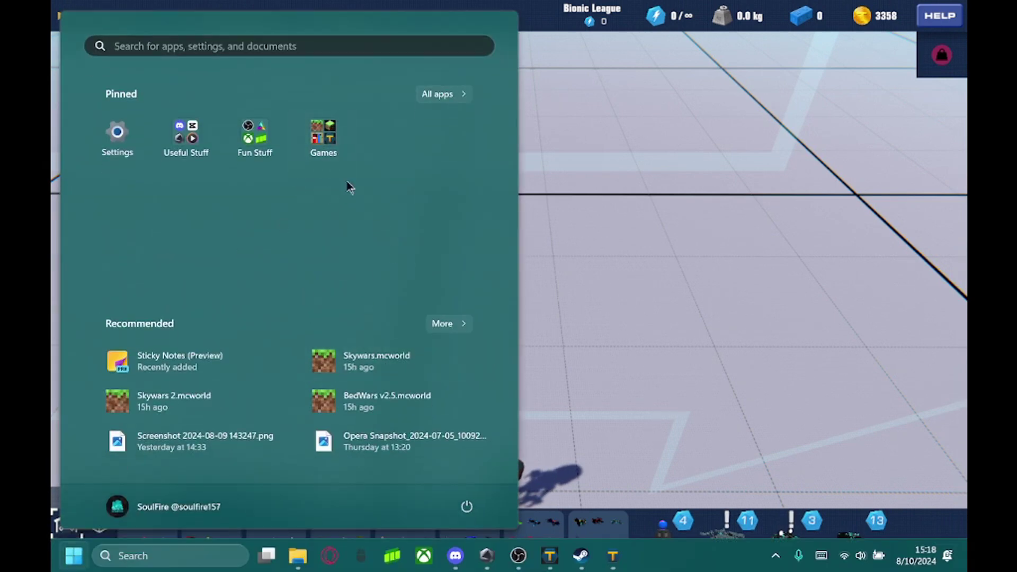
{"action": "mouse_move", "coordinate": [301, 561]}
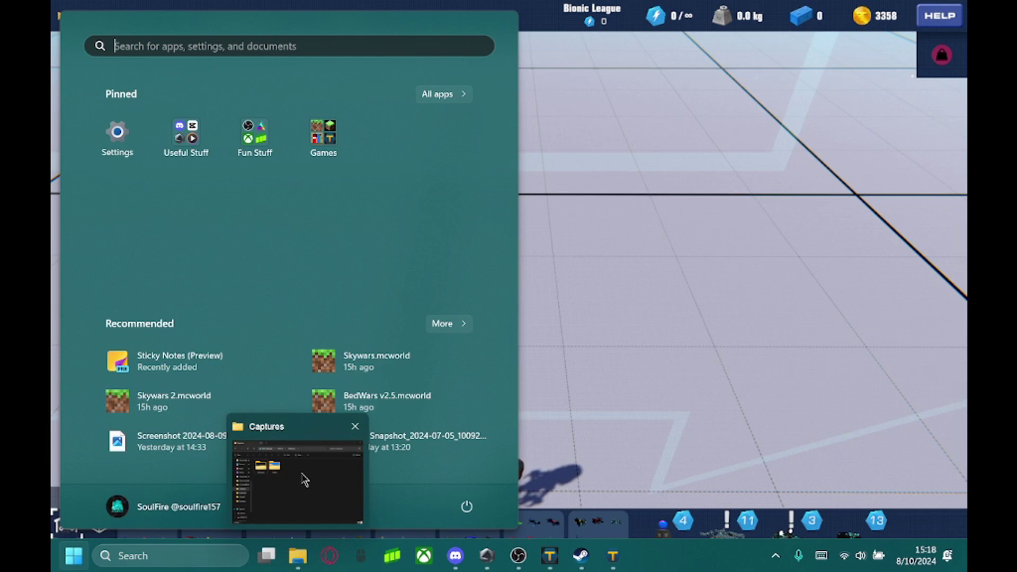
{"action": "key", "text": "super"}
{"action": "key", "text": "alt+Tab"}
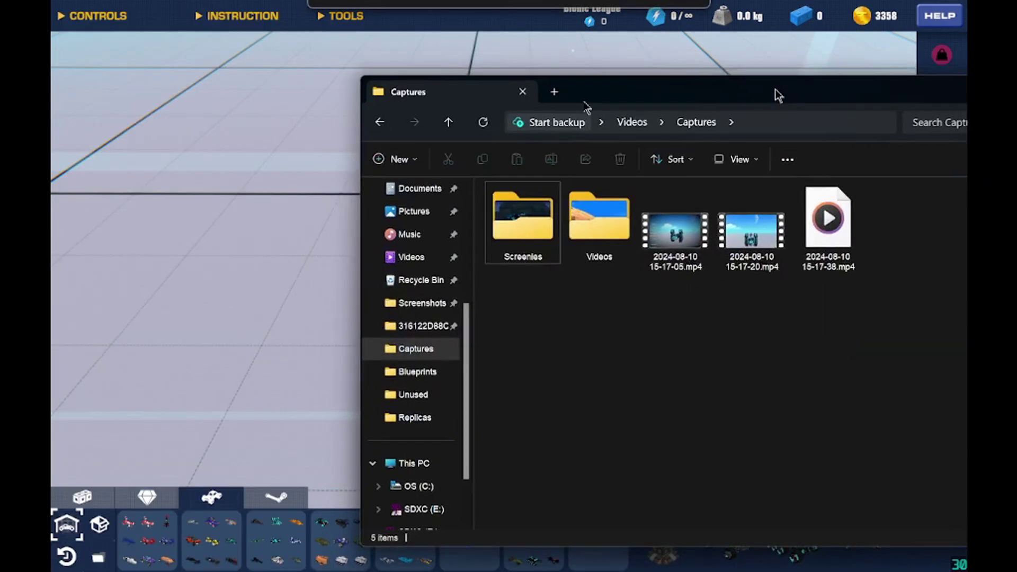
{"action": "left_click_drag", "start_coordinate": [775, 95], "coordinate": [556, 84]}
{"action": "scroll", "coordinate": [191, 233], "scroll_direction": "up", "scroll_amount": 3}
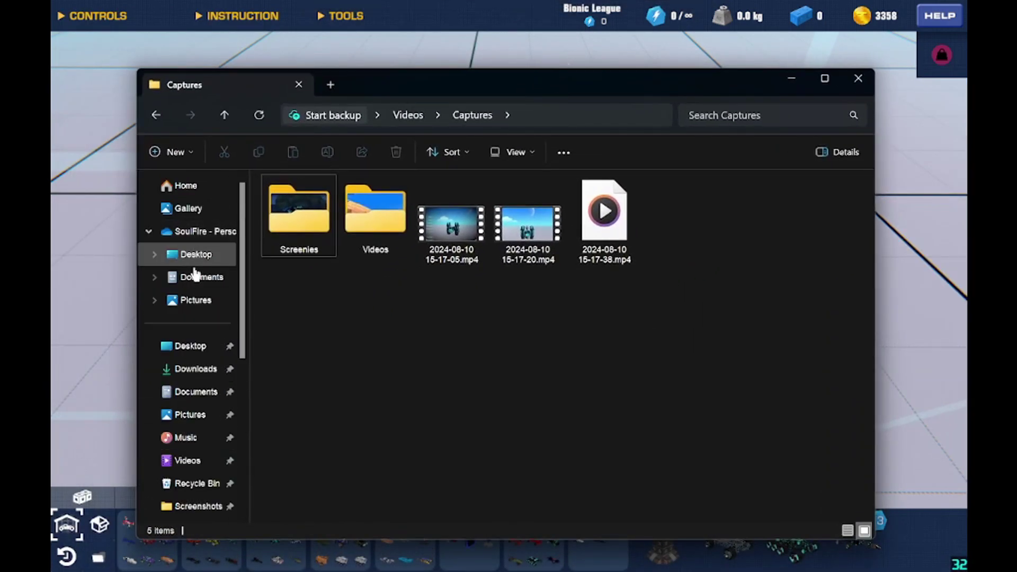
{"action": "scroll", "coordinate": [196, 272], "scroll_direction": "down", "scroll_amount": 2}
Navigate to Documents › TrailMakers › Blueprints, then reopen it through the game's Browse Files button.
{"action": "left_click", "coordinate": [202, 433]}
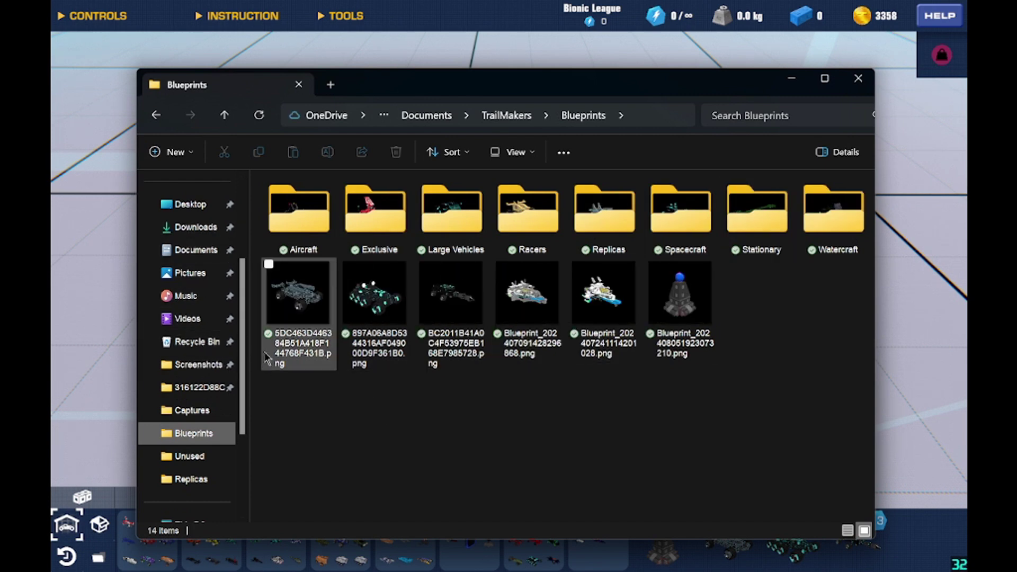
{"action": "left_click", "coordinate": [195, 252]}
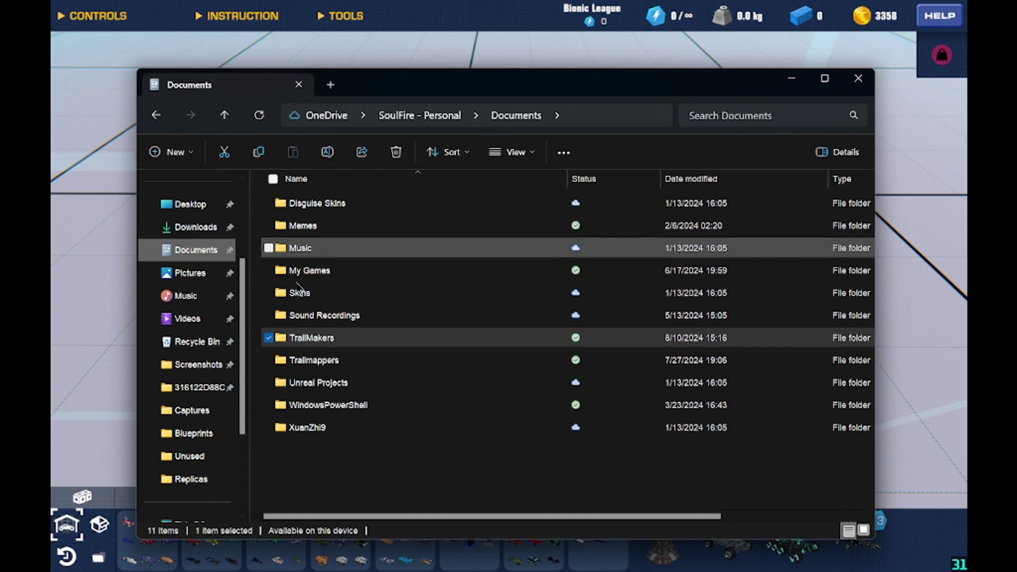
{"action": "double_click", "coordinate": [310, 339]}
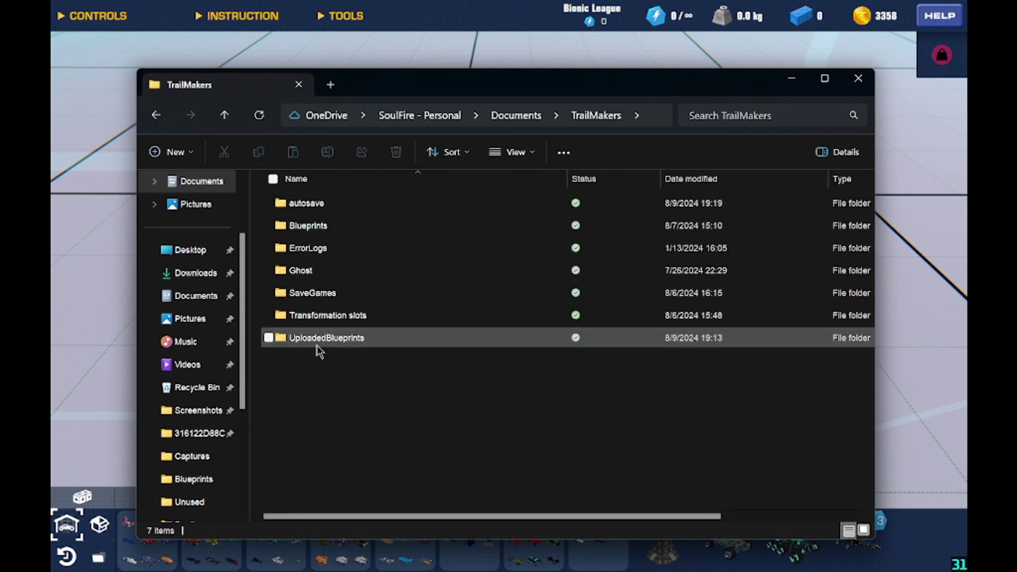
{"action": "left_click", "coordinate": [310, 228]}
{"action": "double_click", "coordinate": [310, 227]}
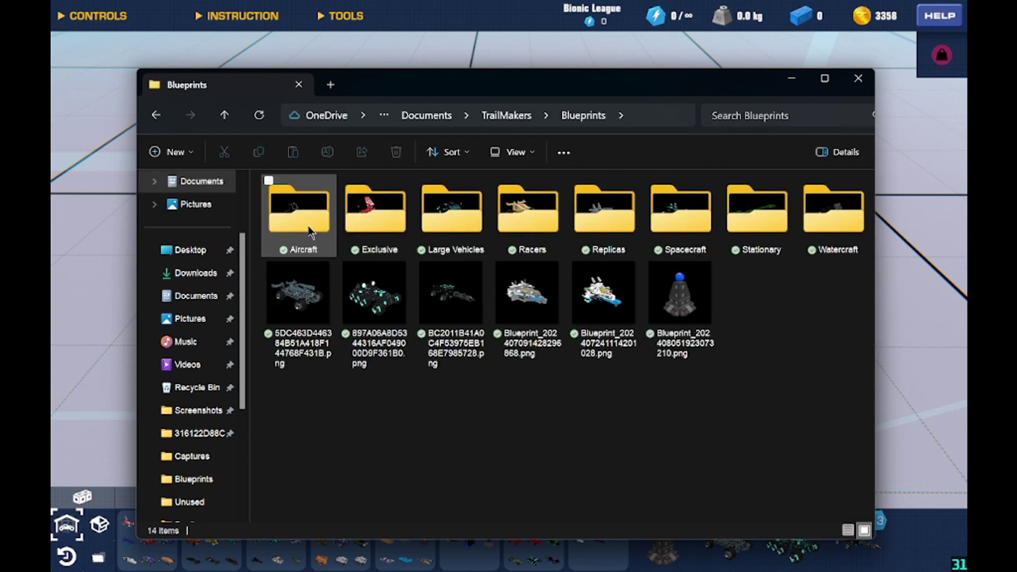
{"action": "left_click", "coordinate": [792, 82]}
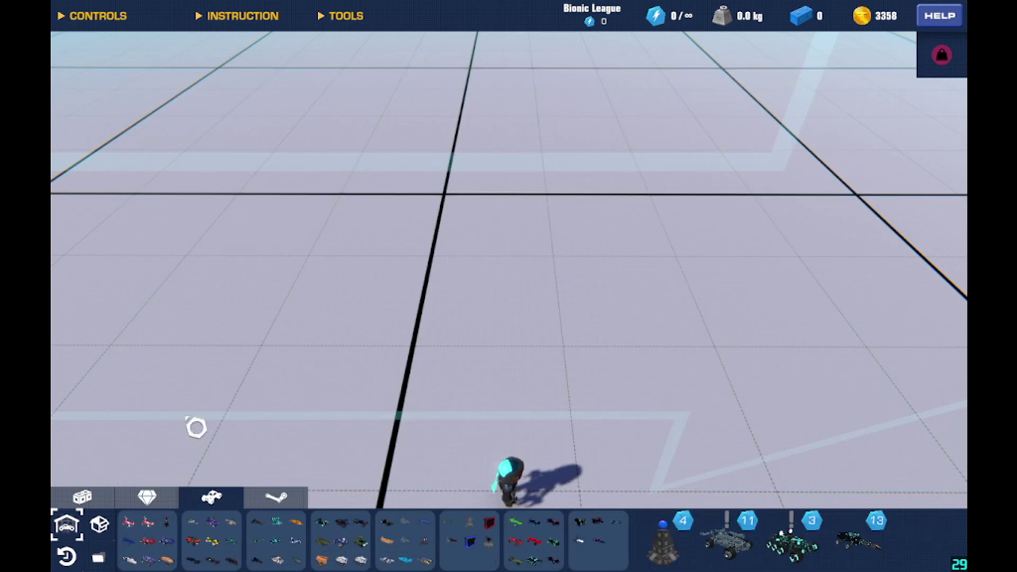
{"action": "left_click", "coordinate": [108, 560]}
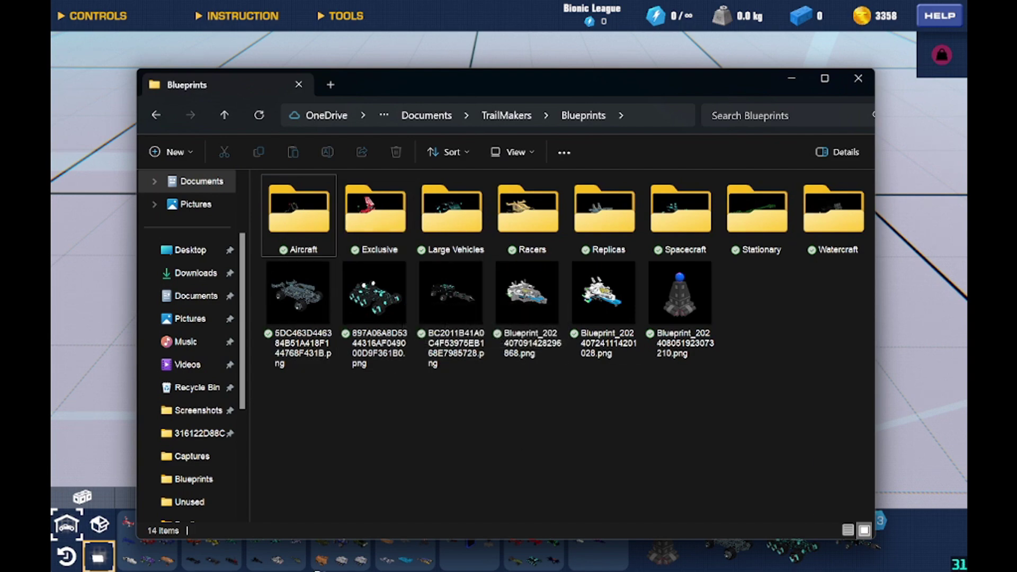
Open a second File Explorer window from the taskbar and arrange both windows so each shows.
{"action": "key", "text": "super"}
{"action": "mouse_move", "coordinate": [295, 563]}
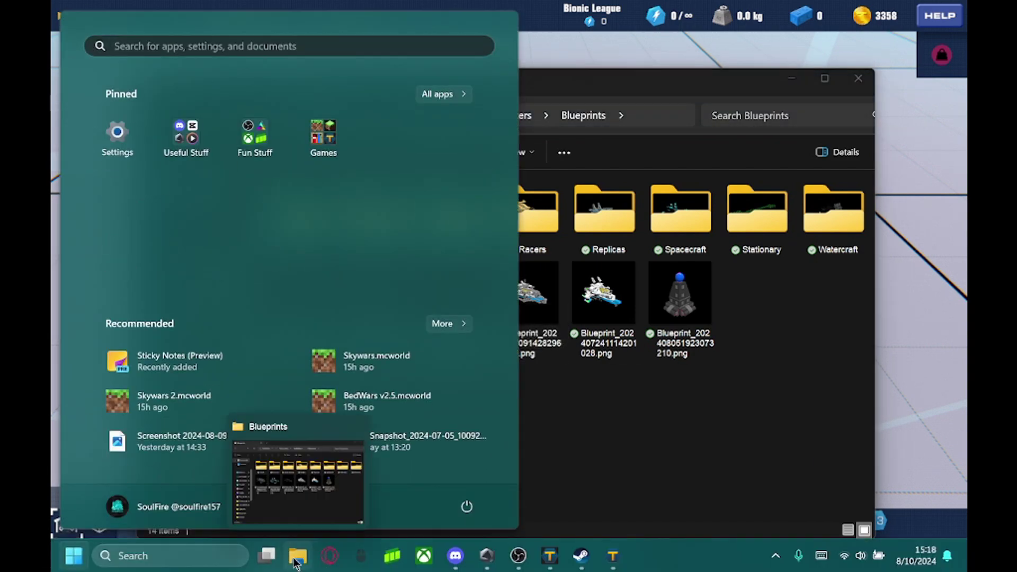
{"action": "right_click", "coordinate": [297, 557]}
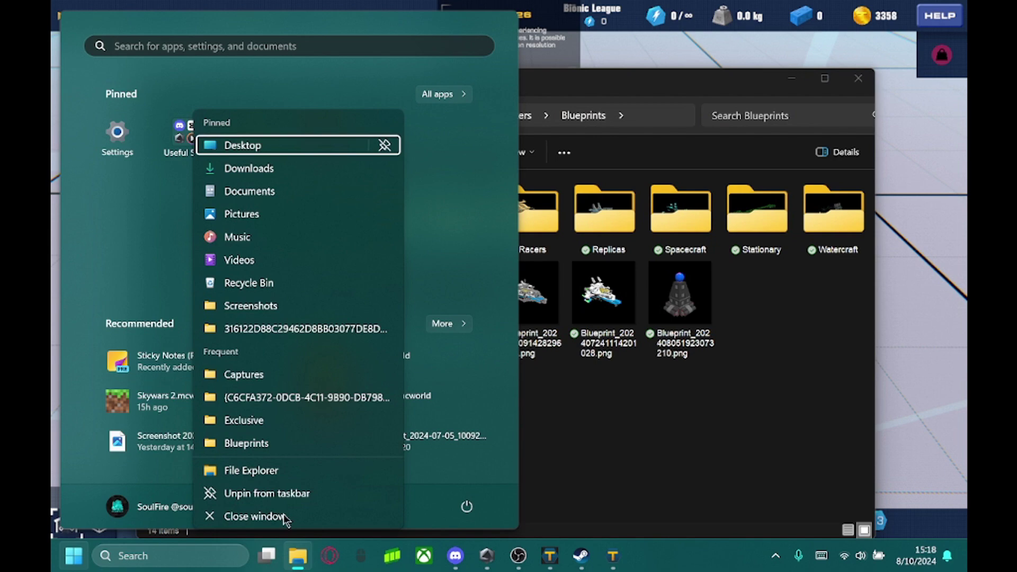
{"action": "left_click", "coordinate": [273, 471]}
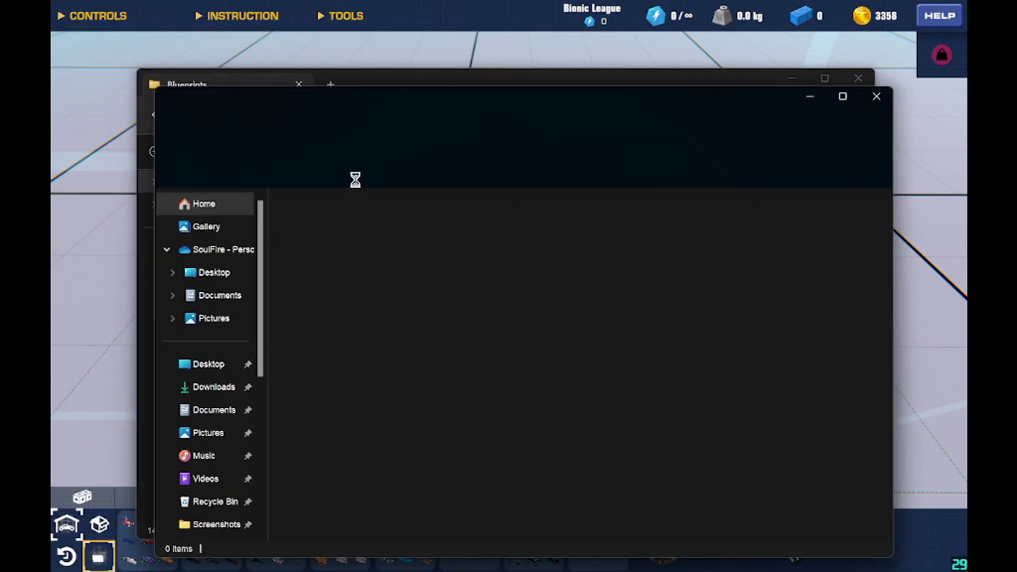
{"action": "left_click_drag", "start_coordinate": [387, 101], "coordinate": [440, 58]}
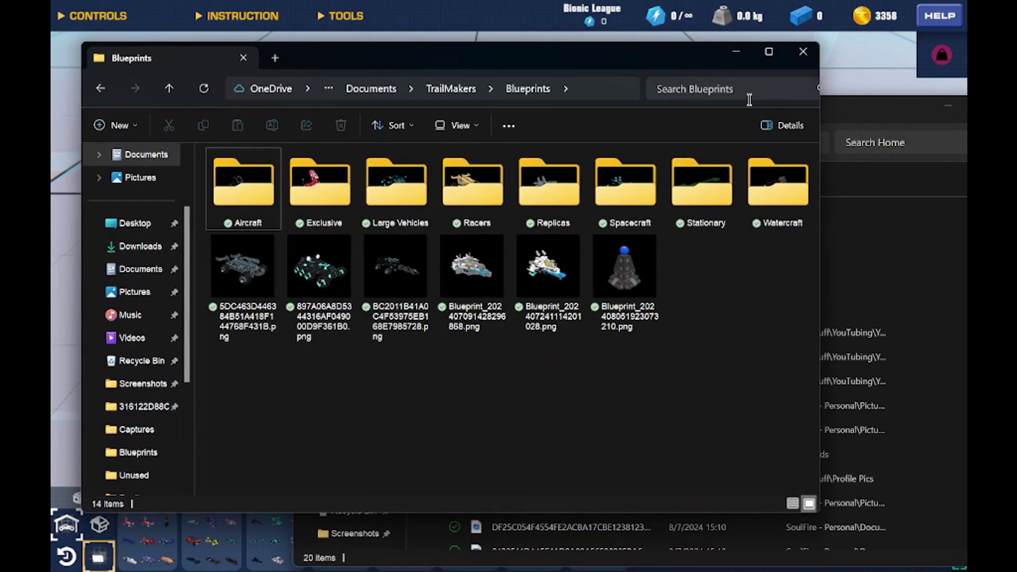
{"action": "left_click_drag", "start_coordinate": [831, 111], "coordinate": [800, 100]}
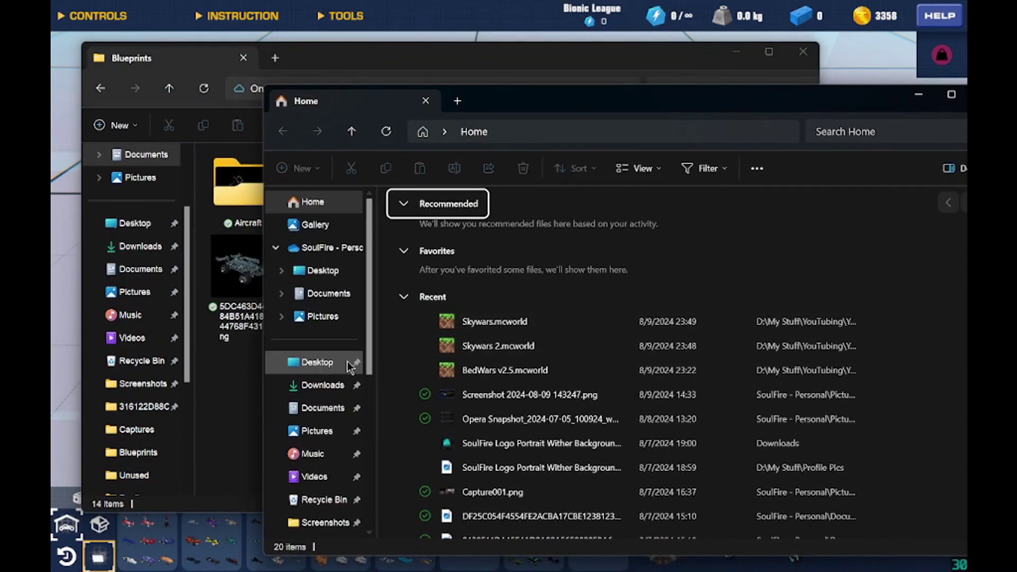
Navigate the new window through OS (C:) › Users into the user's profile folder.
{"action": "scroll", "coordinate": [340, 334], "scroll_direction": "down", "scroll_amount": 5}
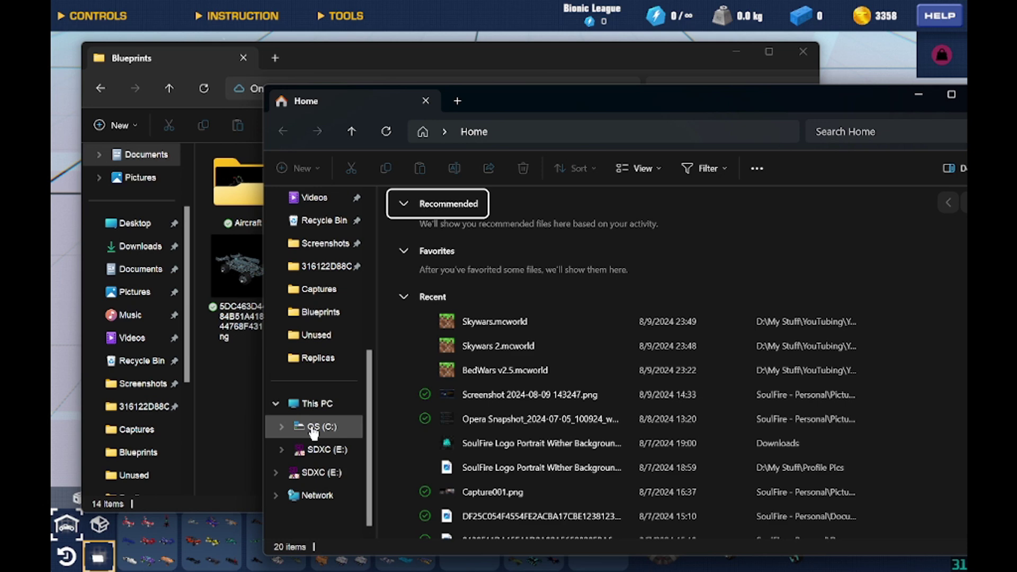
{"action": "left_click", "coordinate": [313, 430]}
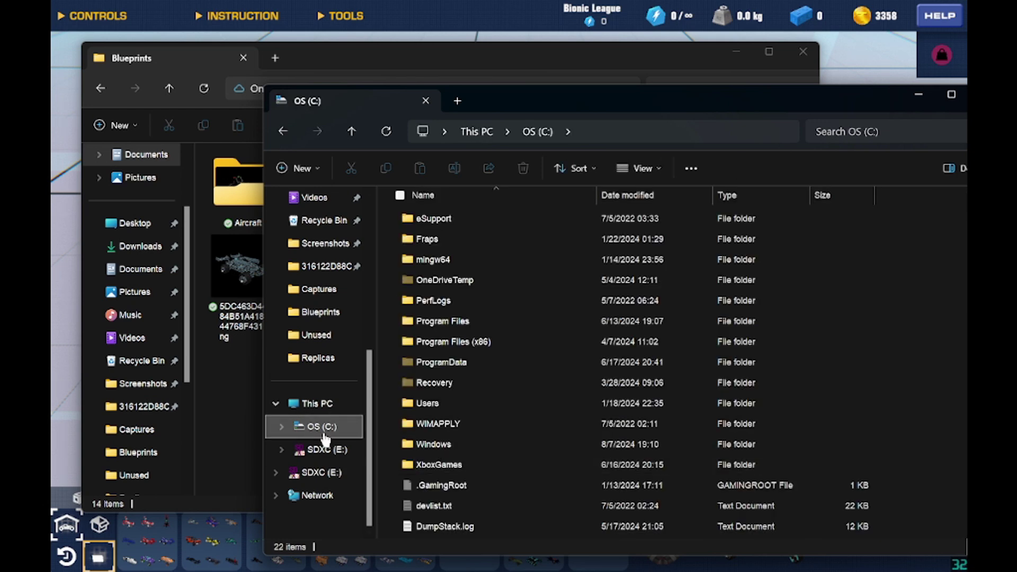
{"action": "double_click", "coordinate": [451, 446]}
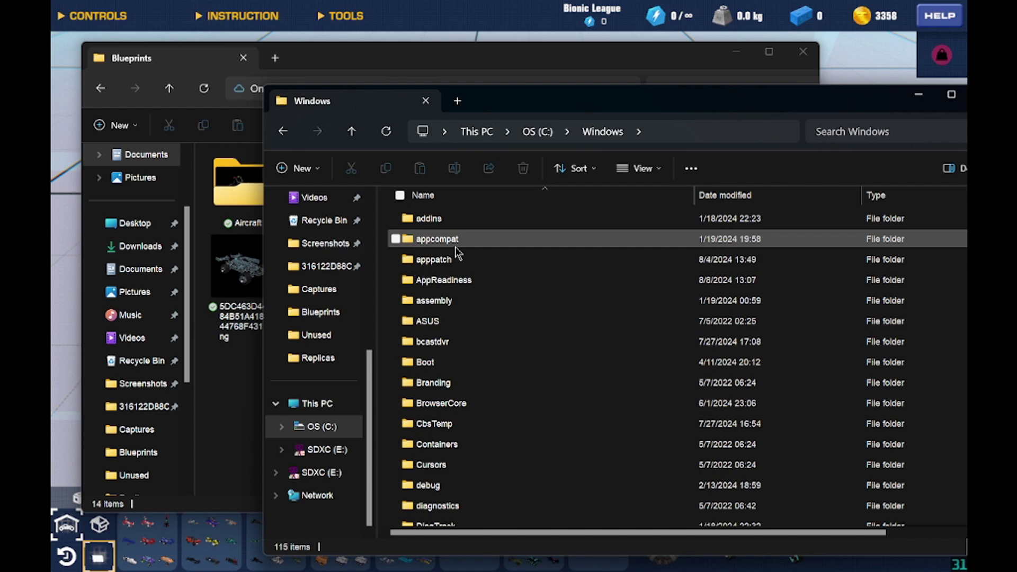
{"action": "left_click", "coordinate": [330, 426]}
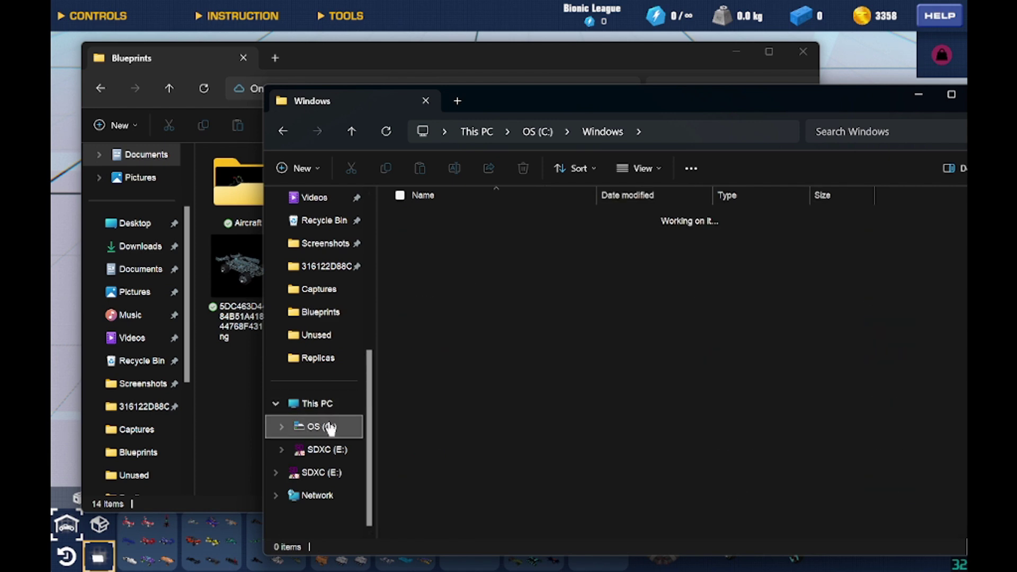
{"action": "left_click", "coordinate": [442, 404]}
{"action": "double_click", "coordinate": [442, 405]}
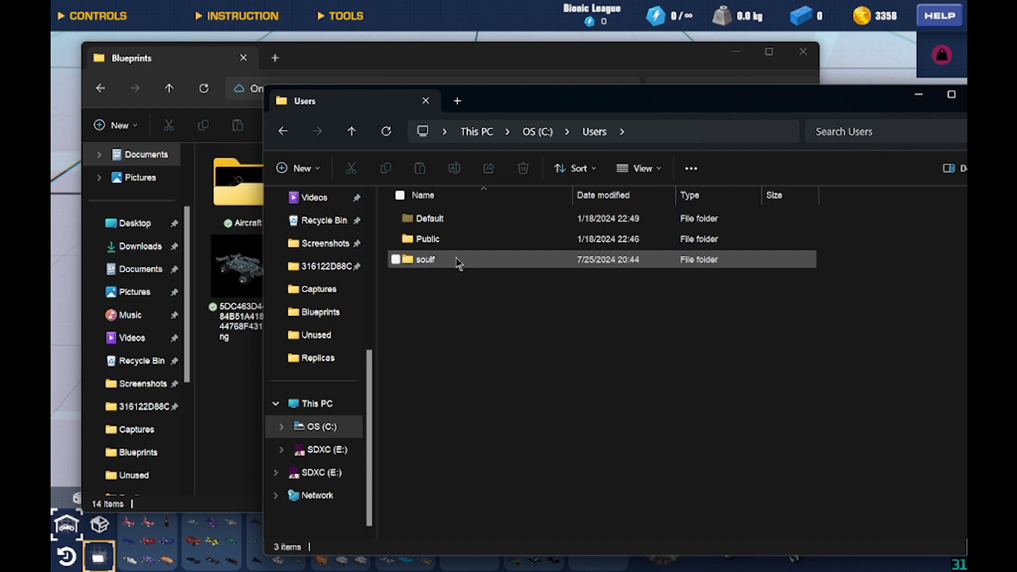
{"action": "double_click", "coordinate": [422, 264]}
{"action": "key", "text": "alt+Left"}
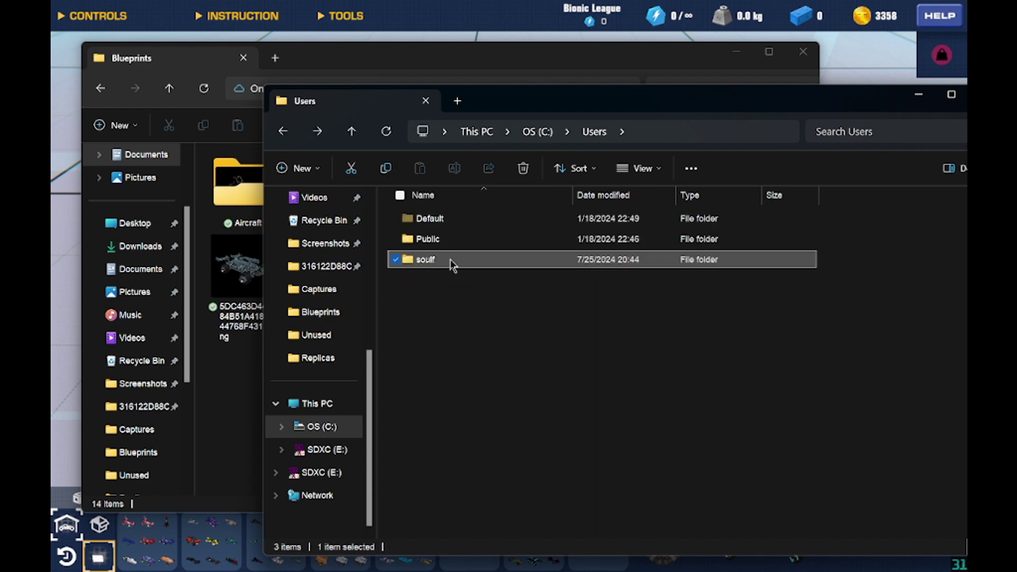
{"action": "double_click", "coordinate": [443, 265]}
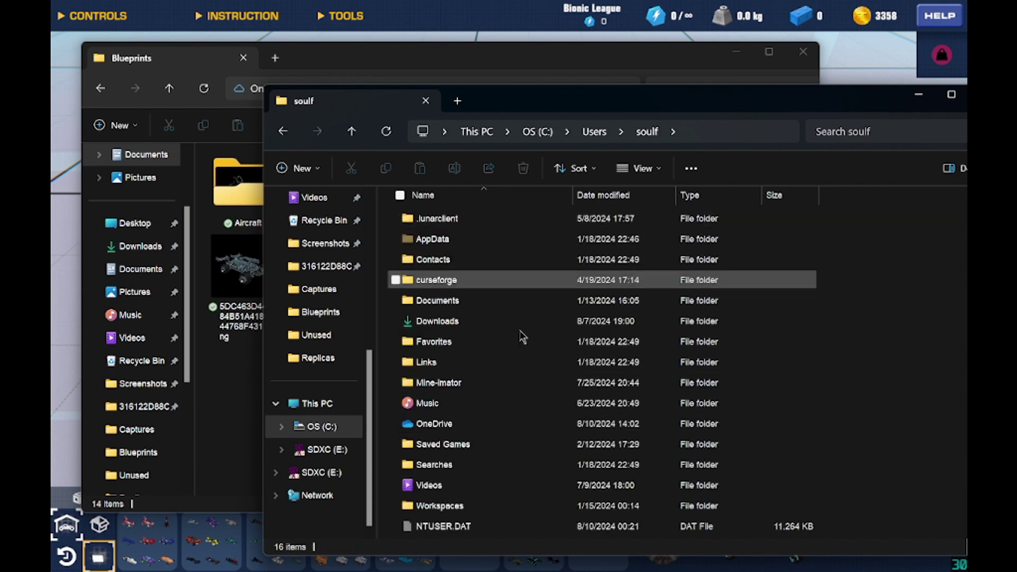
Search the profile folder for 'trailmakers' and open the Flashbulb.Trailmakers package folder.
{"action": "left_click", "coordinate": [848, 132]}
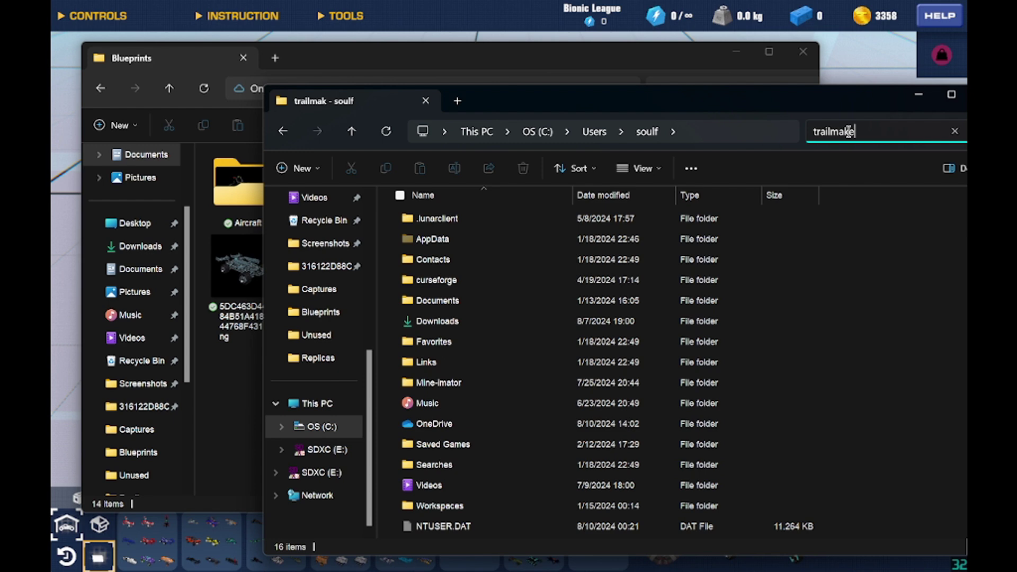
{"action": "type", "text": "trailmakers"}
{"action": "key", "text": "Return"}
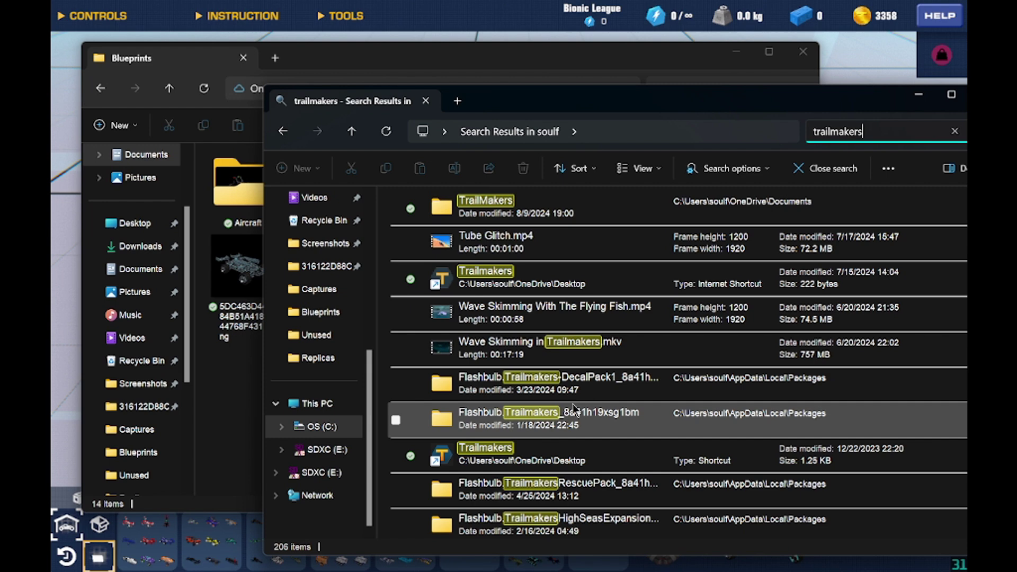
{"action": "double_click", "coordinate": [457, 425]}
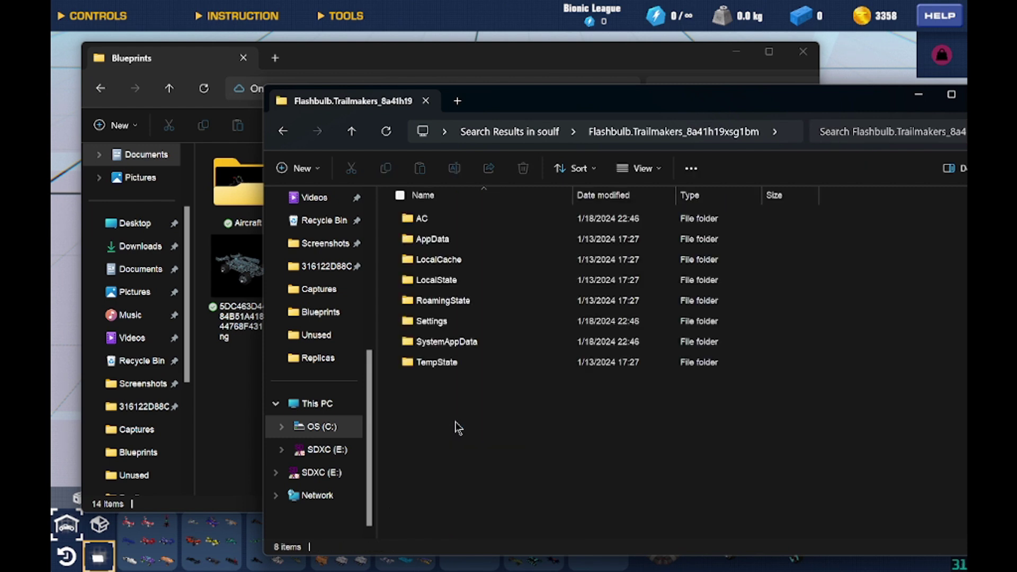
Go into SystemAppData › wgs and open the first long-named save container folder.
{"action": "double_click", "coordinate": [451, 342]}
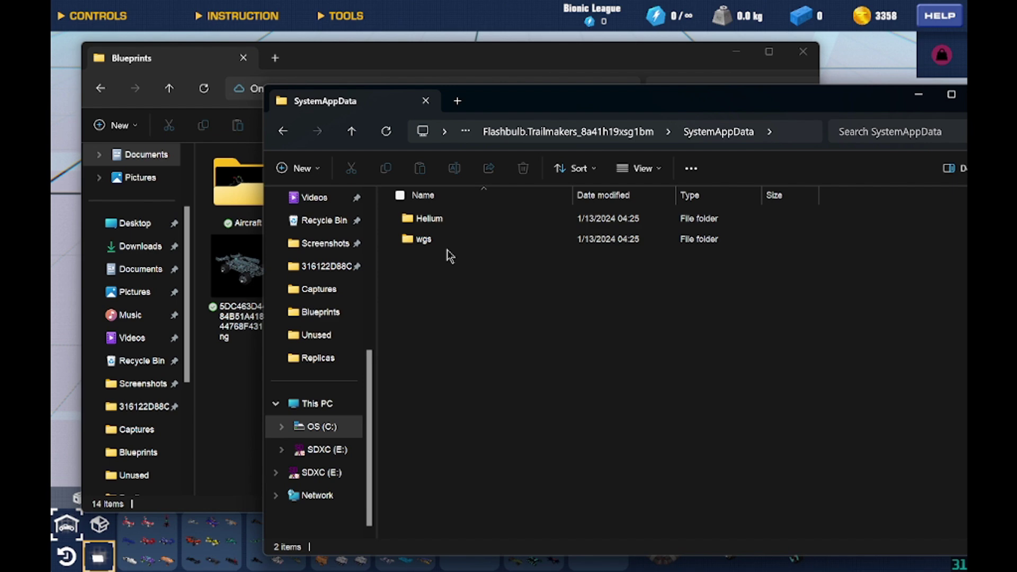
{"action": "left_click", "coordinate": [449, 241]}
{"action": "double_click", "coordinate": [449, 241]}
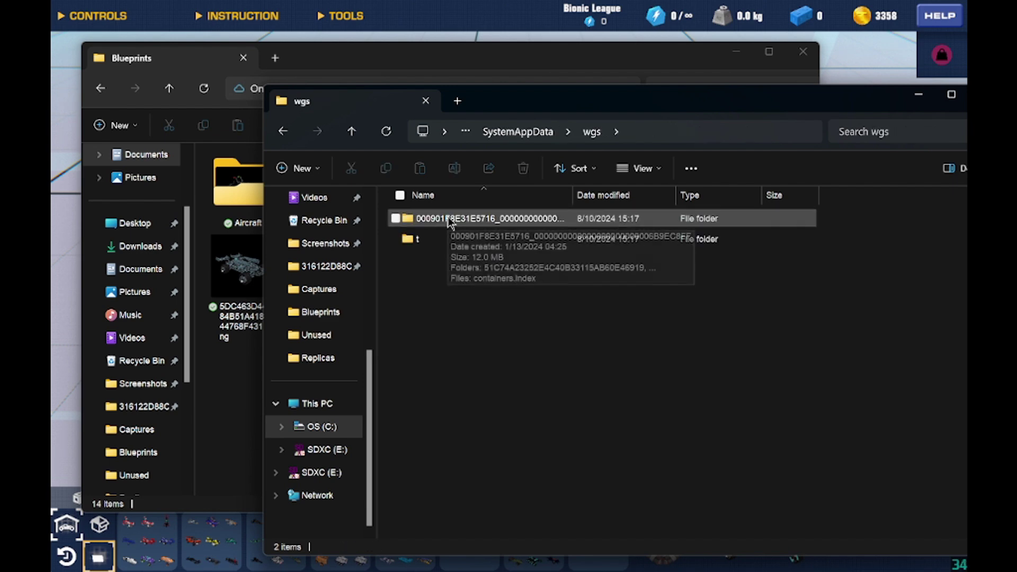
{"action": "double_click", "coordinate": [449, 222]}
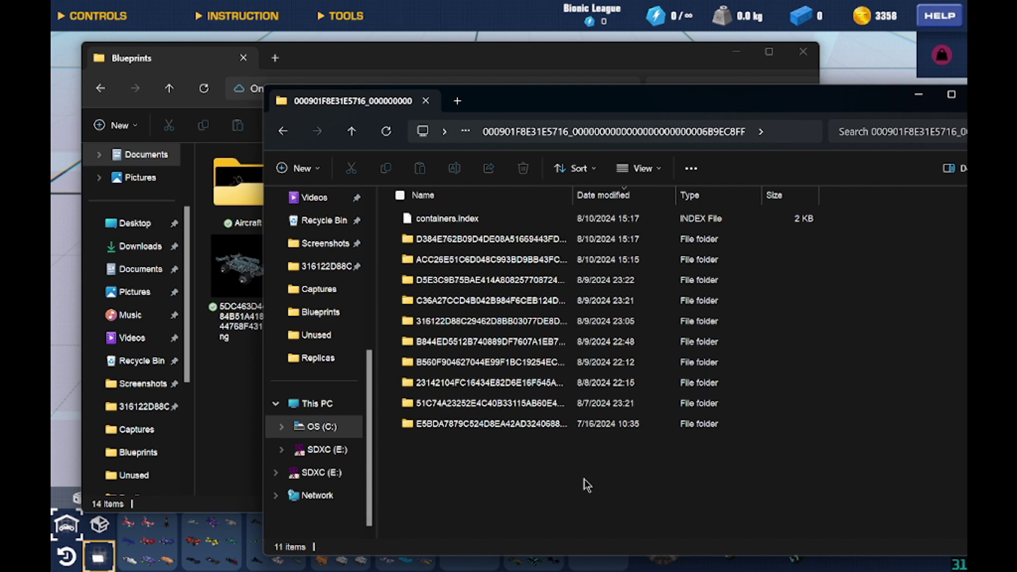
Switch to Trailmakers and place a single Cockpit block in the build area.
{"action": "key", "text": "super"}
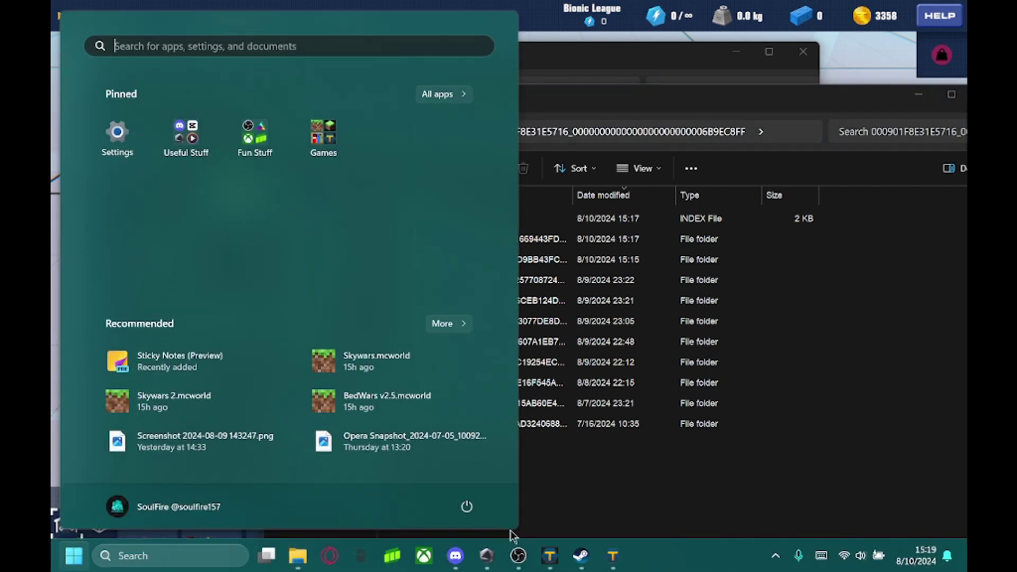
{"action": "left_click", "coordinate": [550, 558]}
{"action": "left_click", "coordinate": [83, 499]}
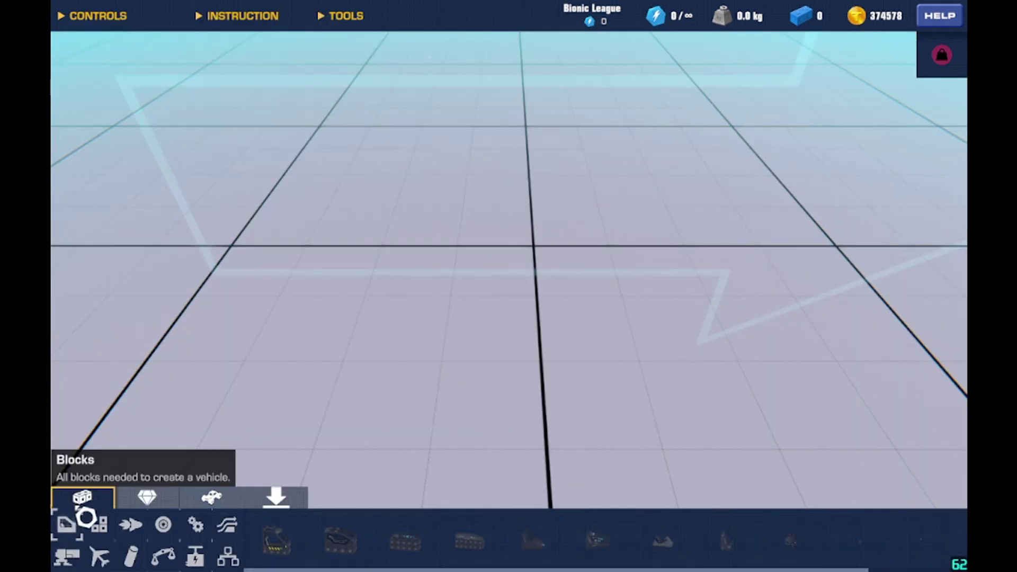
{"action": "left_click", "coordinate": [416, 561]}
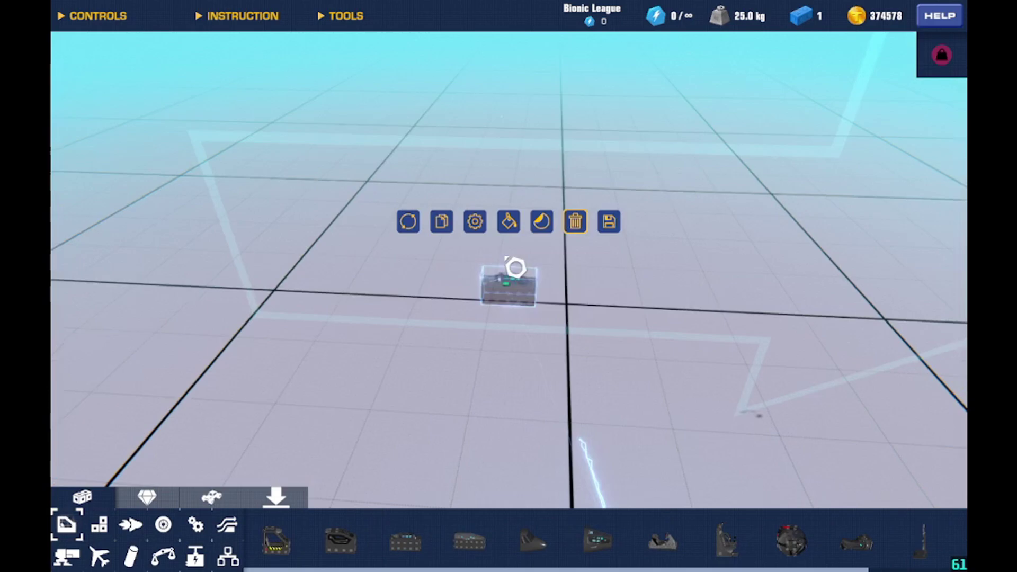
Save the cockpit build as Blueprint #122, then delete the block from the grid.
{"action": "left_click", "coordinate": [612, 186]}
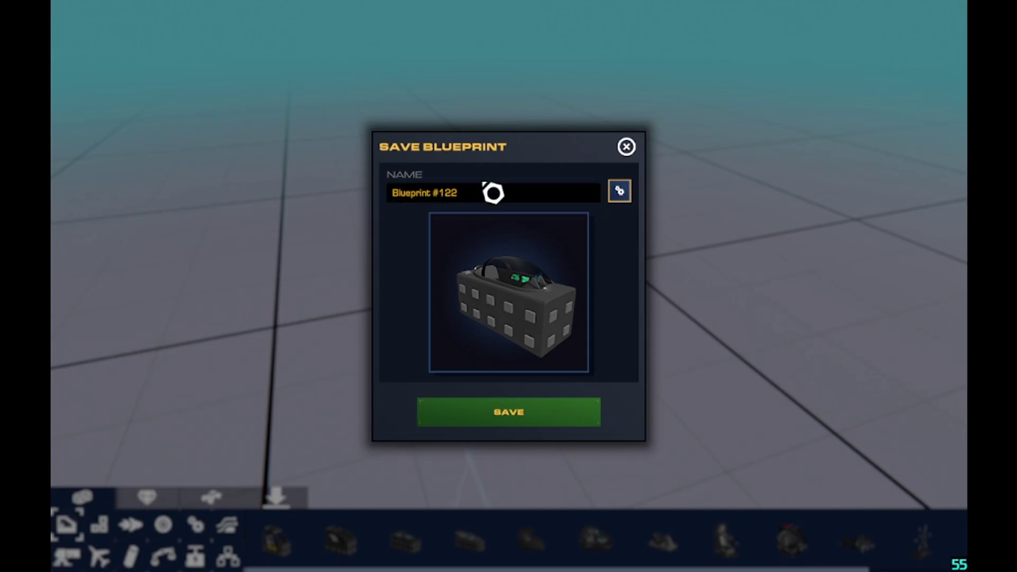
{"action": "left_click", "coordinate": [463, 193]}
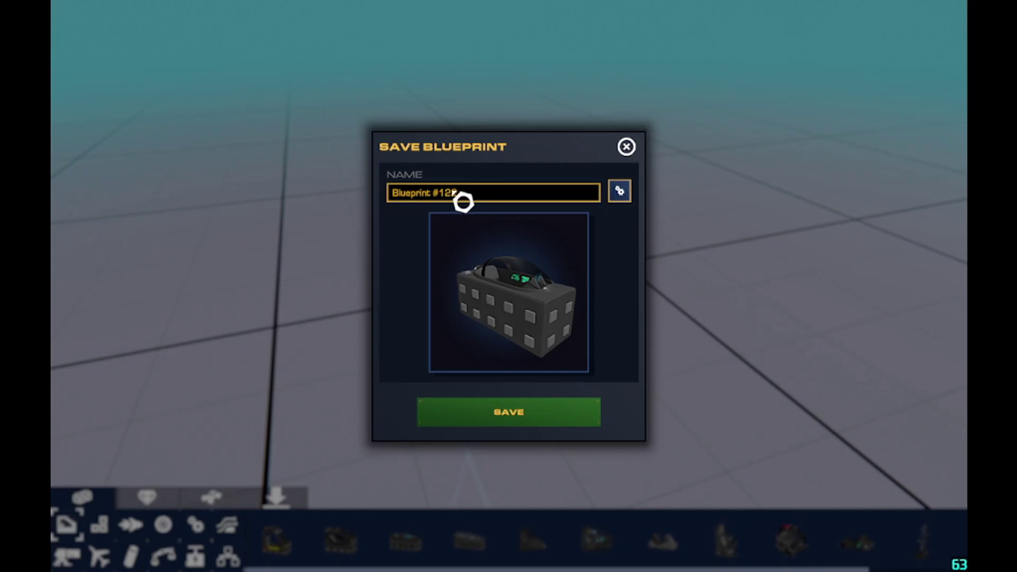
{"action": "left_click", "coordinate": [526, 419]}
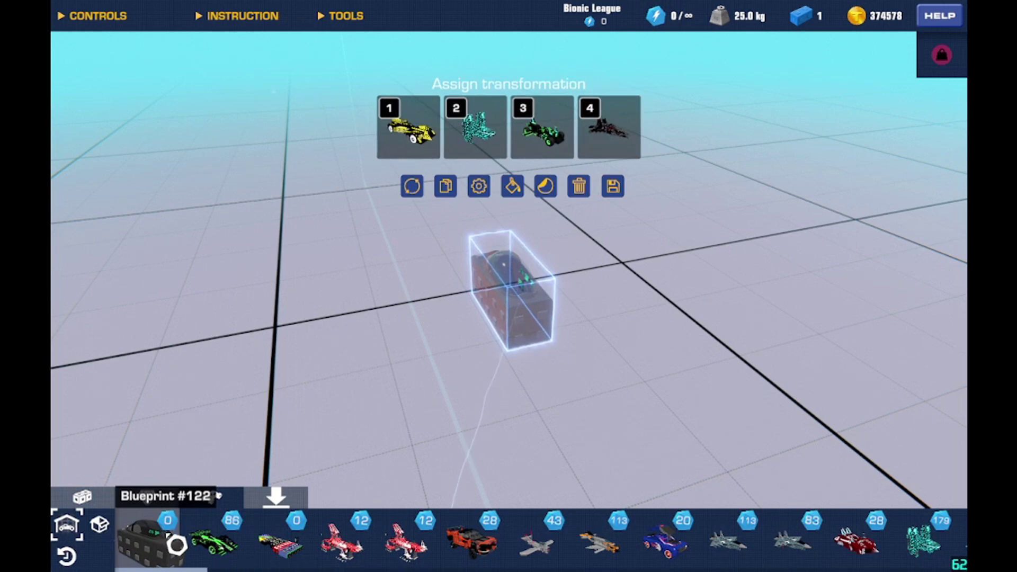
{"action": "left_click_drag", "start_coordinate": [217, 495], "coordinate": [379, 385]}
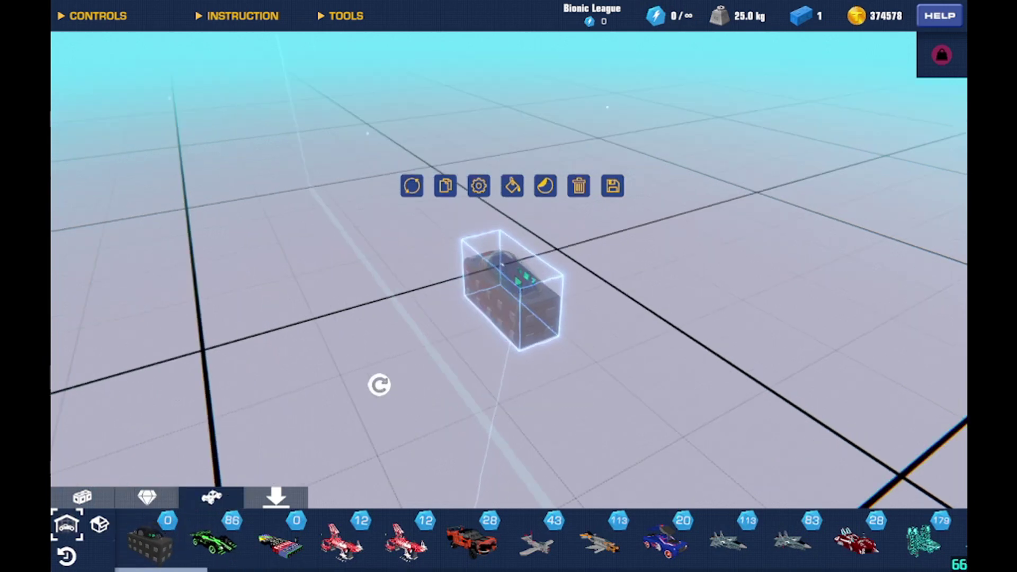
{"action": "left_click", "coordinate": [579, 187]}
{"action": "mouse_move", "coordinate": [157, 555]}
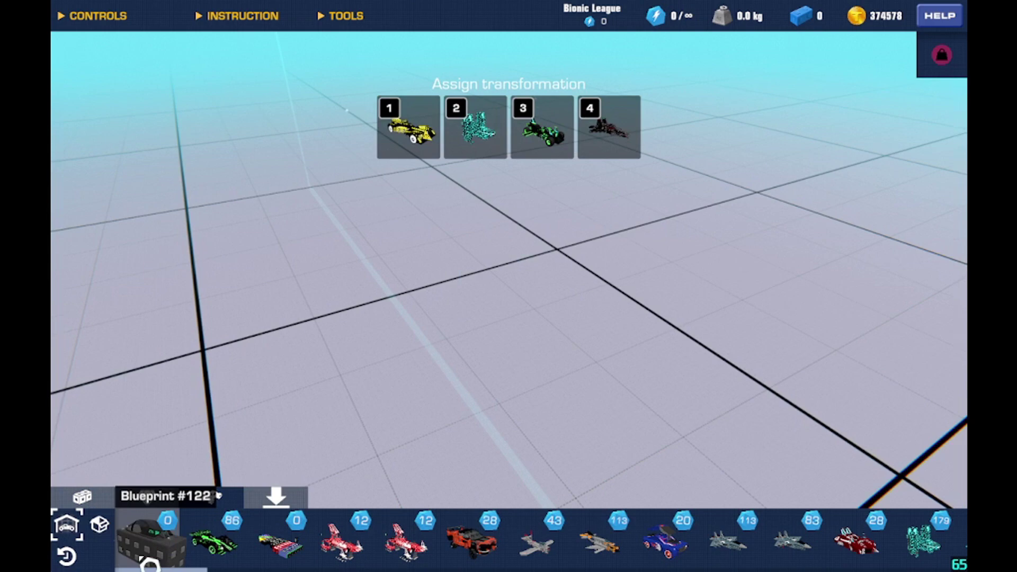
{"action": "left_click_drag", "start_coordinate": [217, 495], "coordinate": [443, 377]}
Bring the save container window forward and open the 316122D88C29462D8BB03077DE8DD3D5 folder.
{"action": "key", "text": "super"}
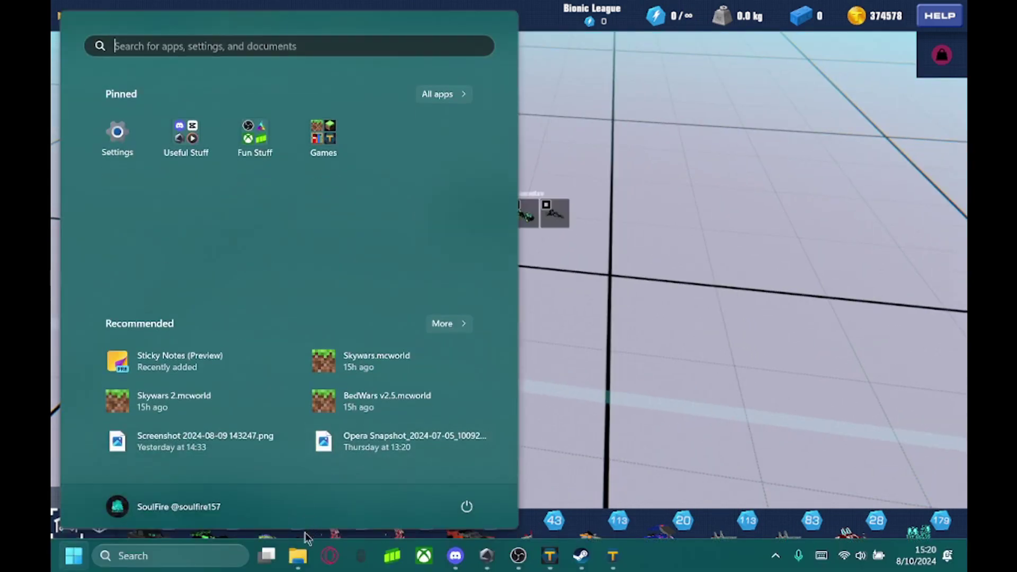
{"action": "mouse_move", "coordinate": [308, 555]}
{"action": "left_click", "coordinate": [403, 476]}
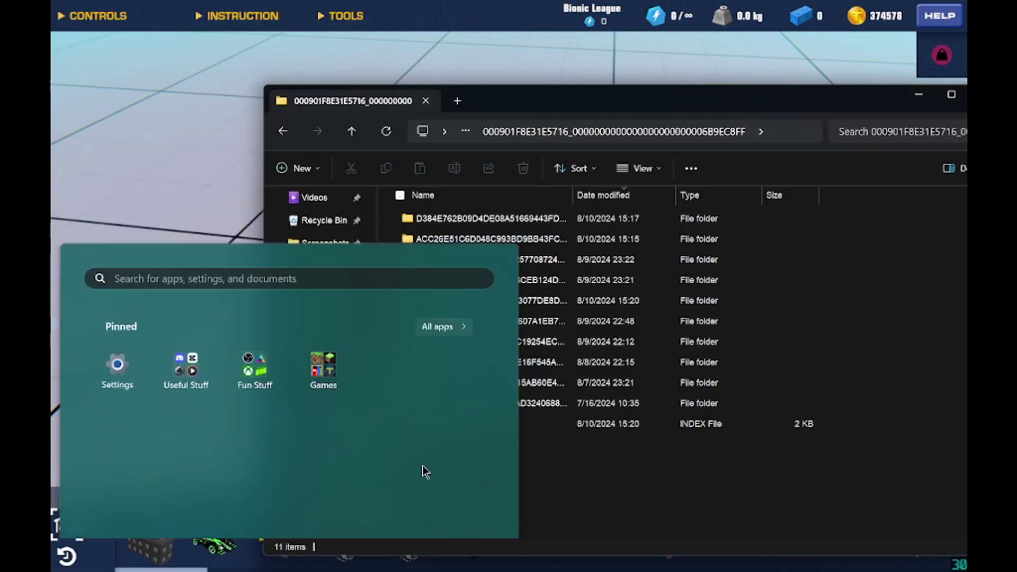
{"action": "left_click", "coordinate": [439, 223]}
{"action": "double_click", "coordinate": [439, 224]}
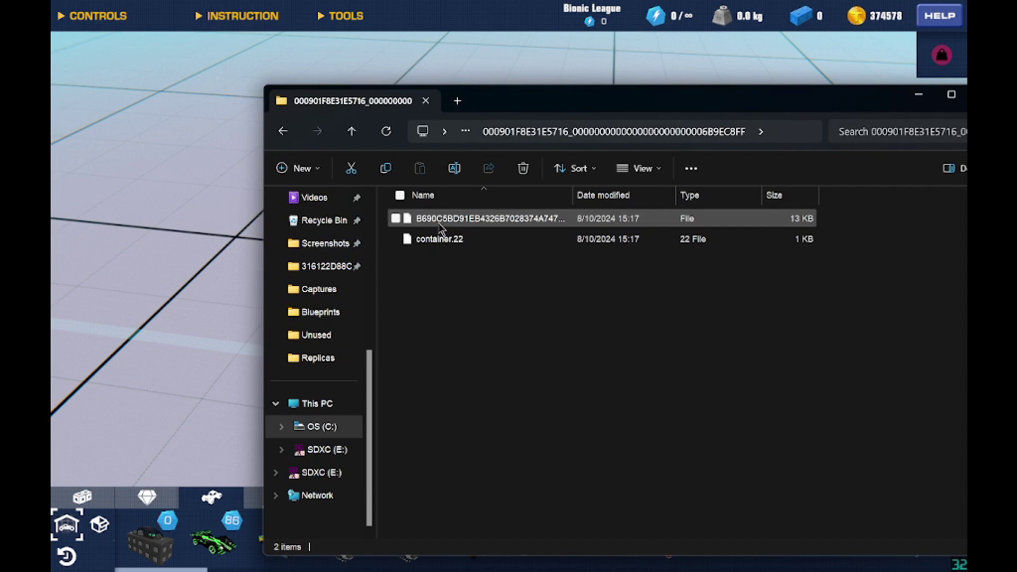
{"action": "key", "text": "alt+Left"}
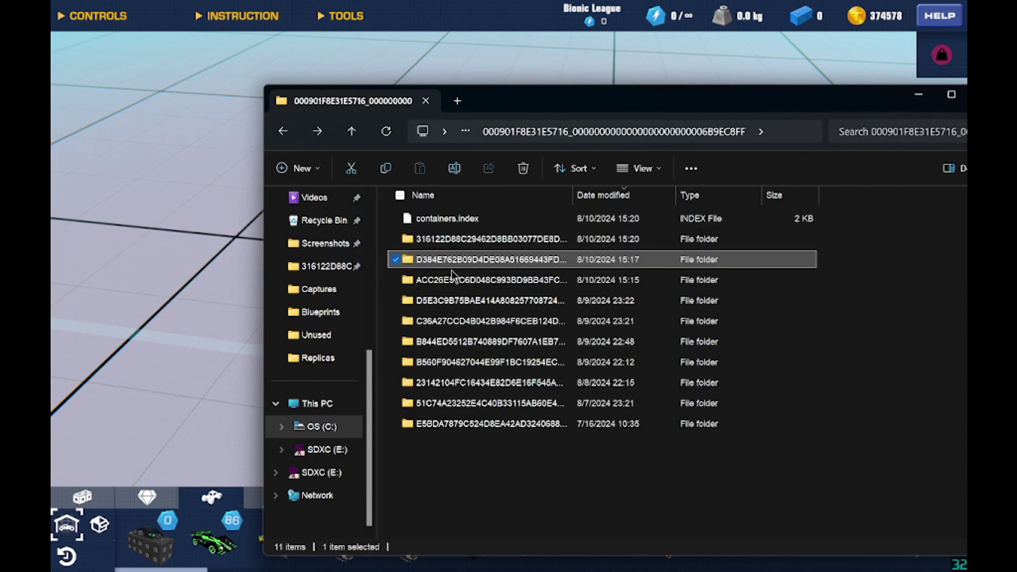
{"action": "double_click", "coordinate": [455, 239]}
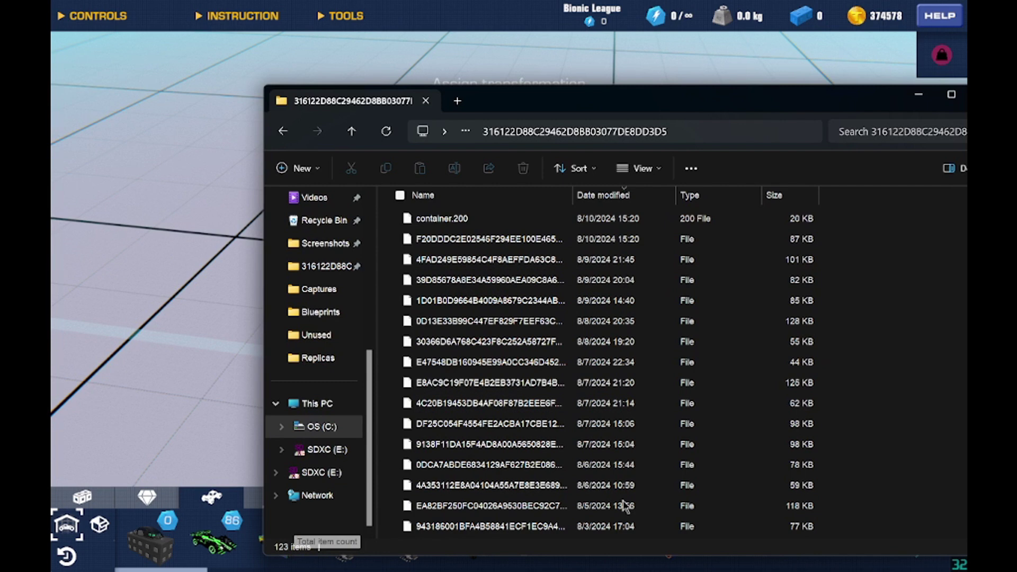
Try selecting all 123 files via Ctrl+A and the header checkbox, then clear the selection.
{"action": "key", "text": "ctrl+a"}
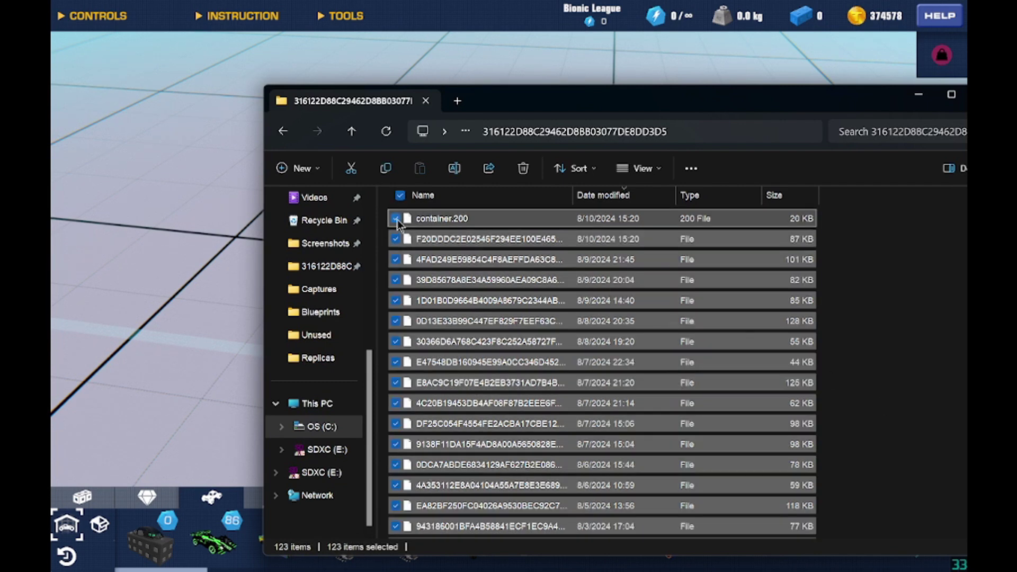
{"action": "left_click", "coordinate": [891, 398]}
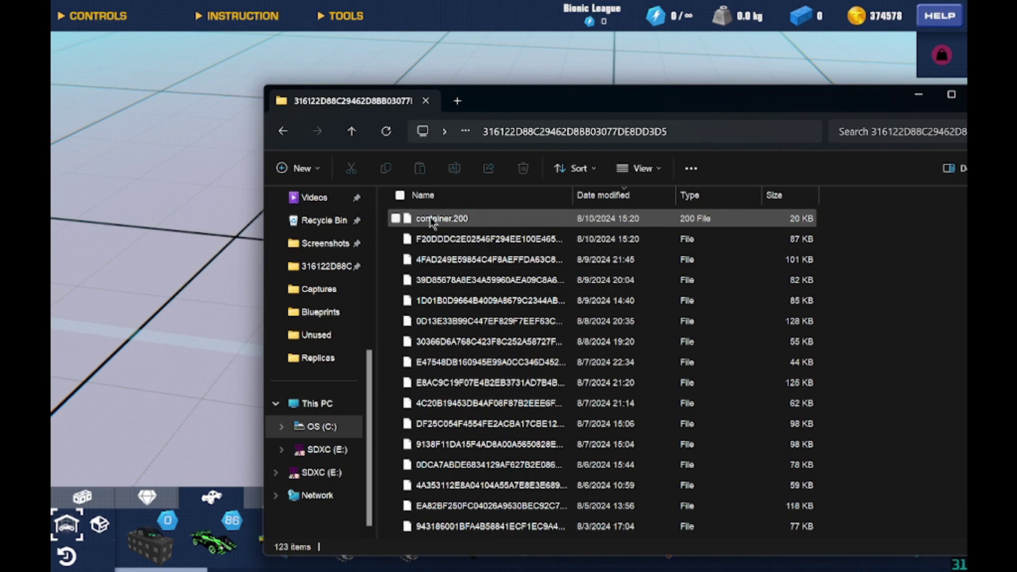
{"action": "left_click", "coordinate": [400, 195]}
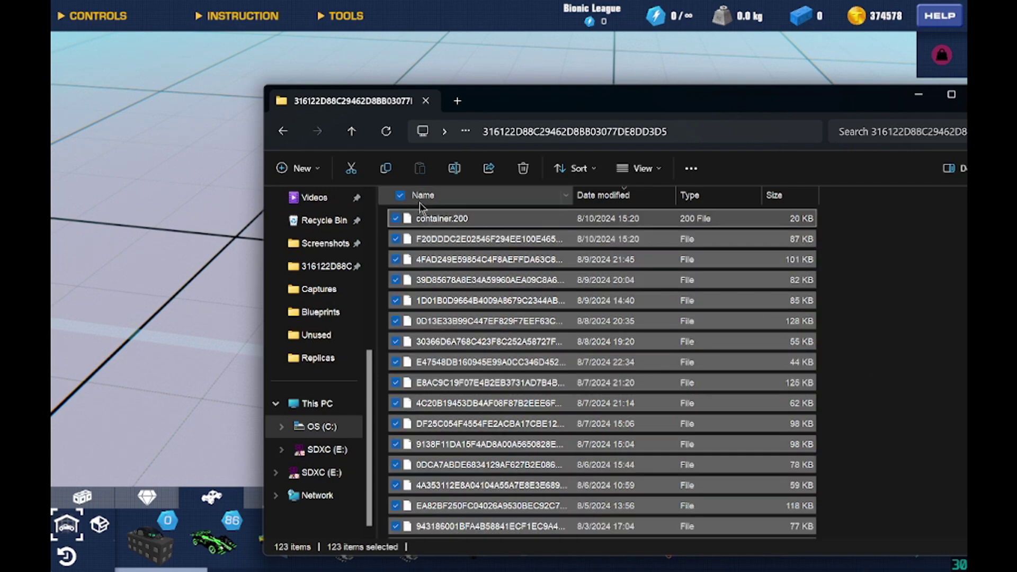
{"action": "left_click", "coordinate": [396, 219]}
{"action": "scroll", "coordinate": [634, 404], "scroll_direction": "down", "scroll_amount": 5}
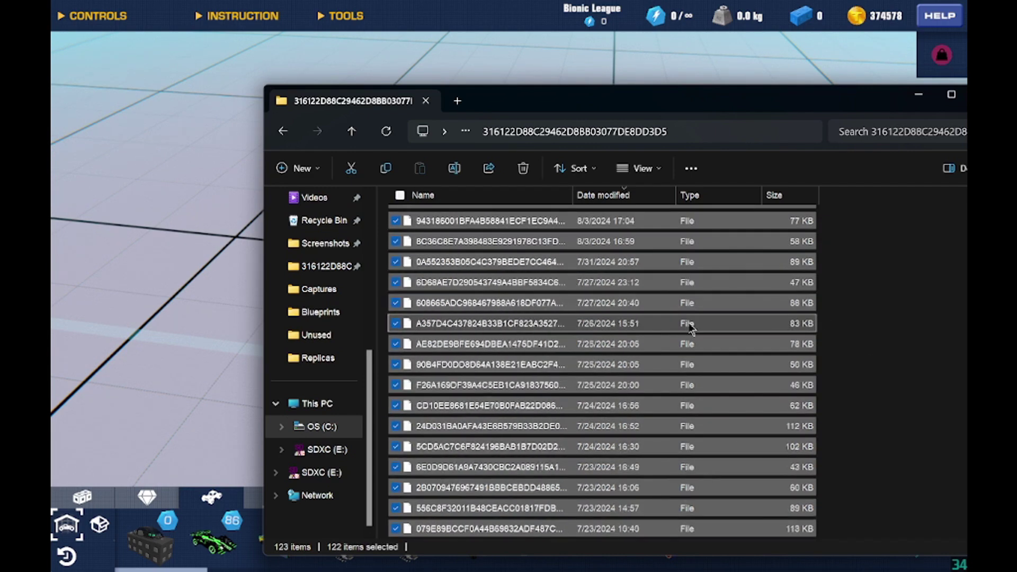
{"action": "scroll", "coordinate": [662, 371], "scroll_direction": "up", "scroll_amount": 5}
{"action": "left_click", "coordinate": [831, 301]}
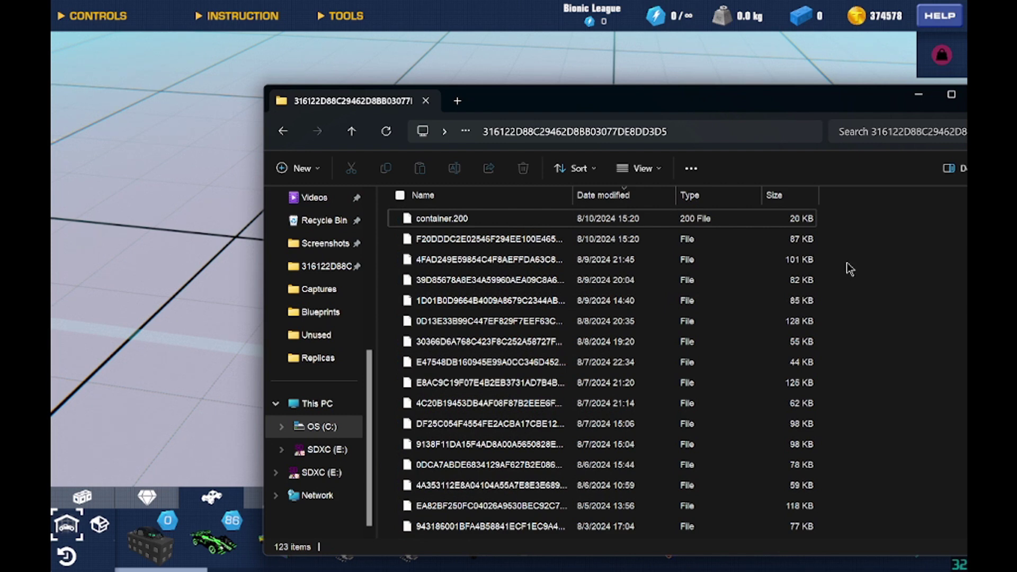
{"action": "left_click", "coordinate": [598, 175]}
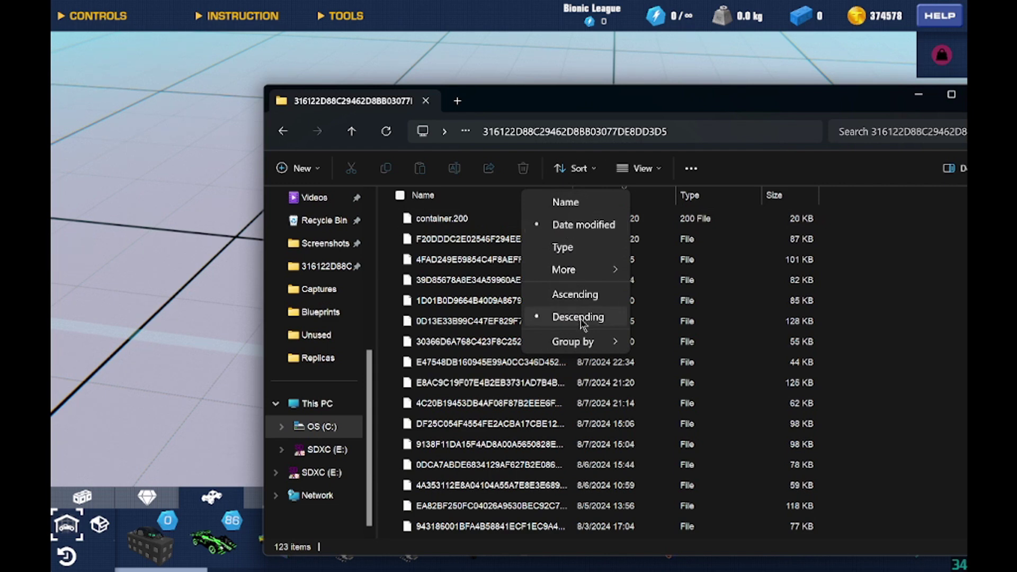
{"action": "left_click", "coordinate": [747, 174]}
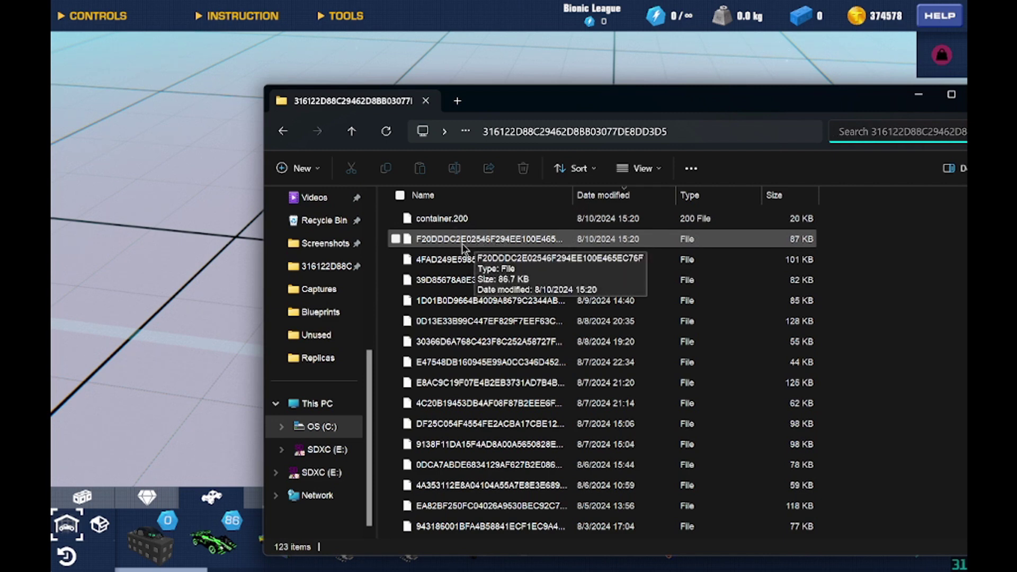
{"action": "left_click_drag", "start_coordinate": [491, 243], "coordinate": [163, 471]}
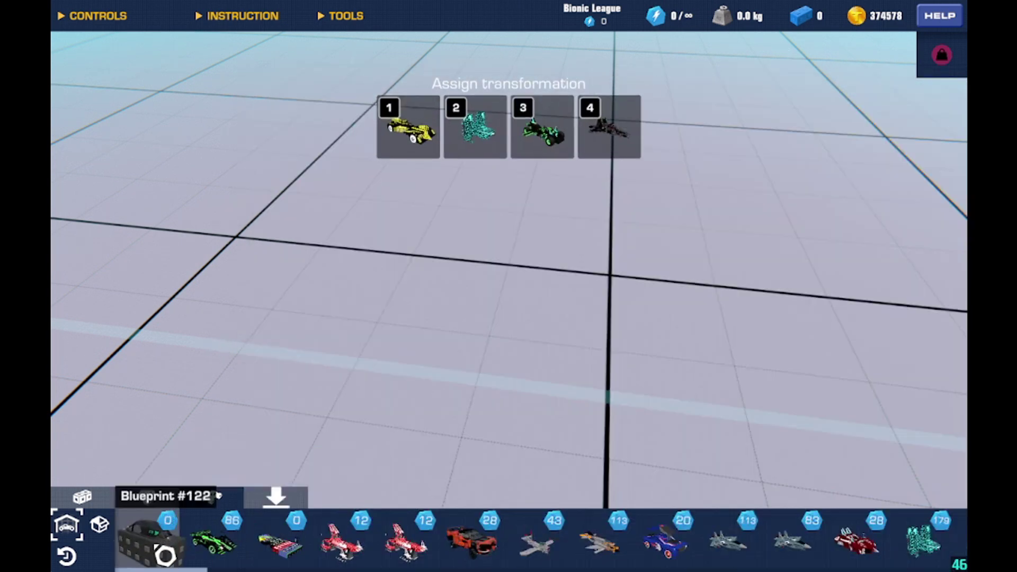
{"action": "key", "text": "super"}
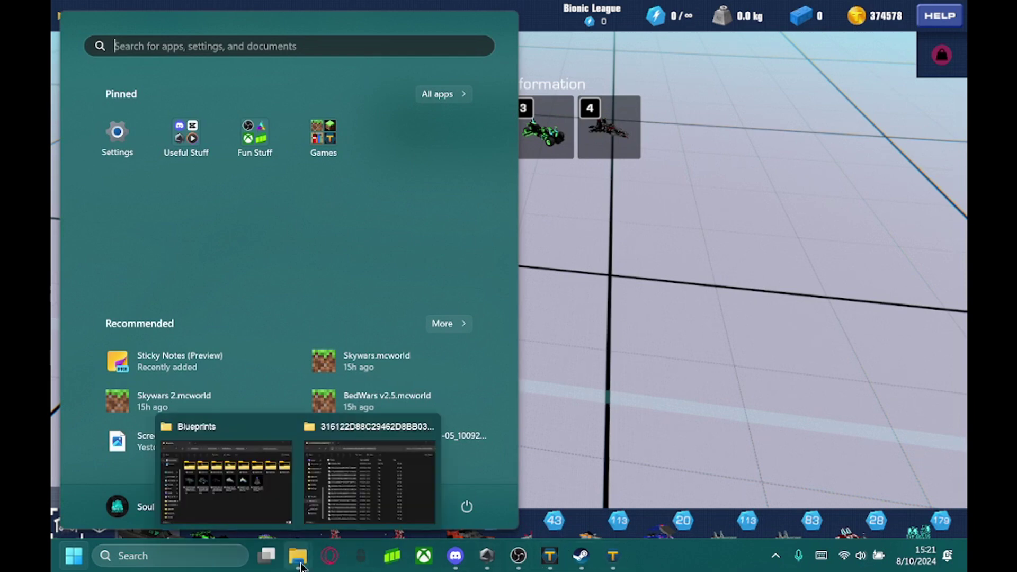
{"action": "left_click", "coordinate": [371, 482]}
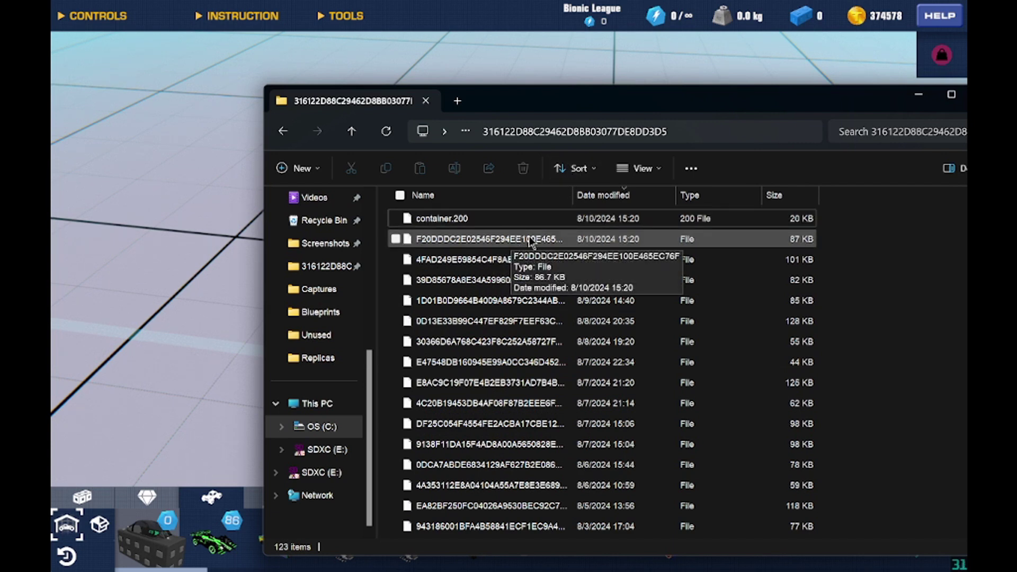
Dismiss the layout options unchanged and bring the TrailMakers Blueprints window to the front.
{"action": "left_click", "coordinate": [657, 177]}
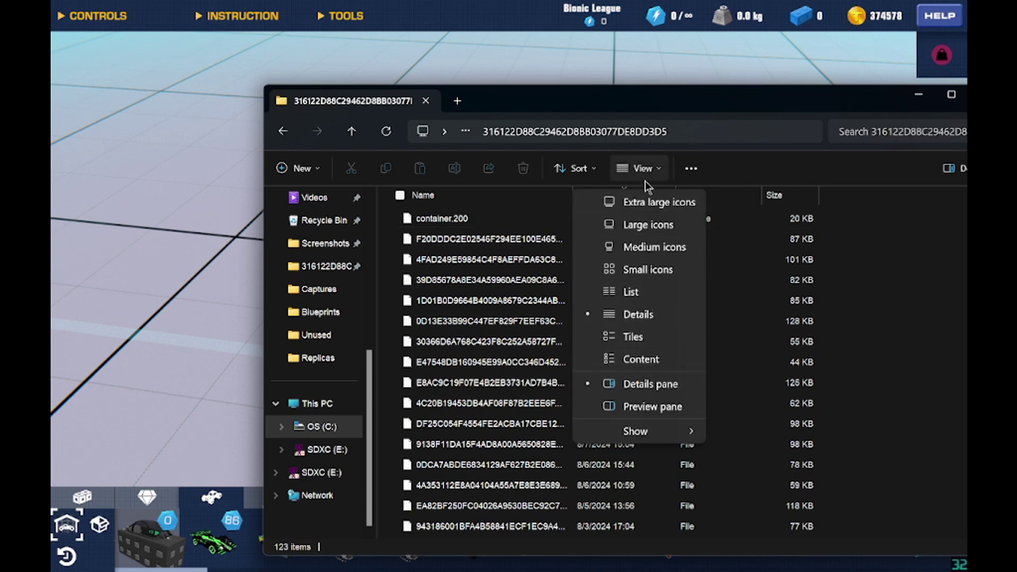
{"action": "mouse_move", "coordinate": [642, 435]}
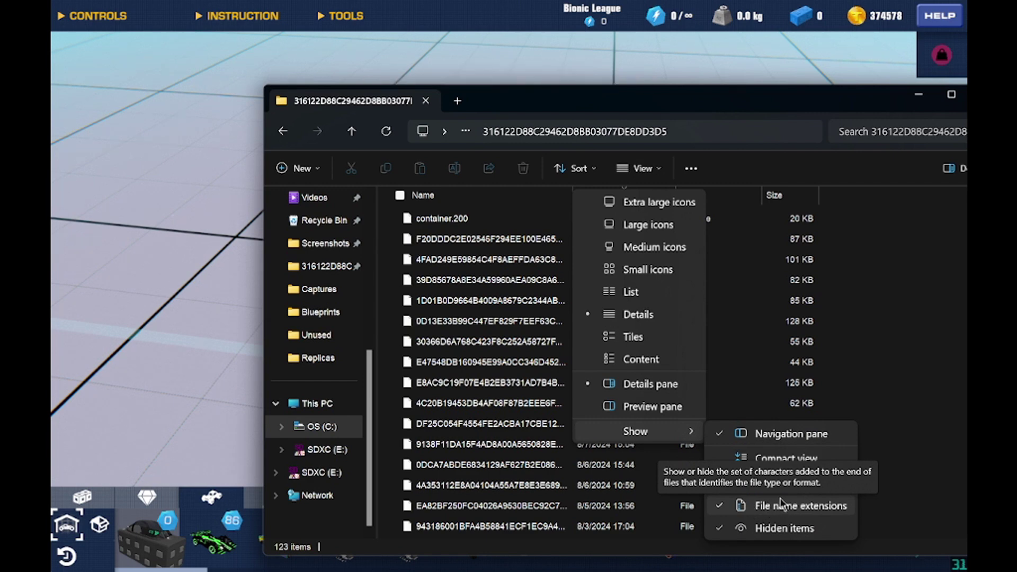
{"action": "left_click", "coordinate": [879, 358]}
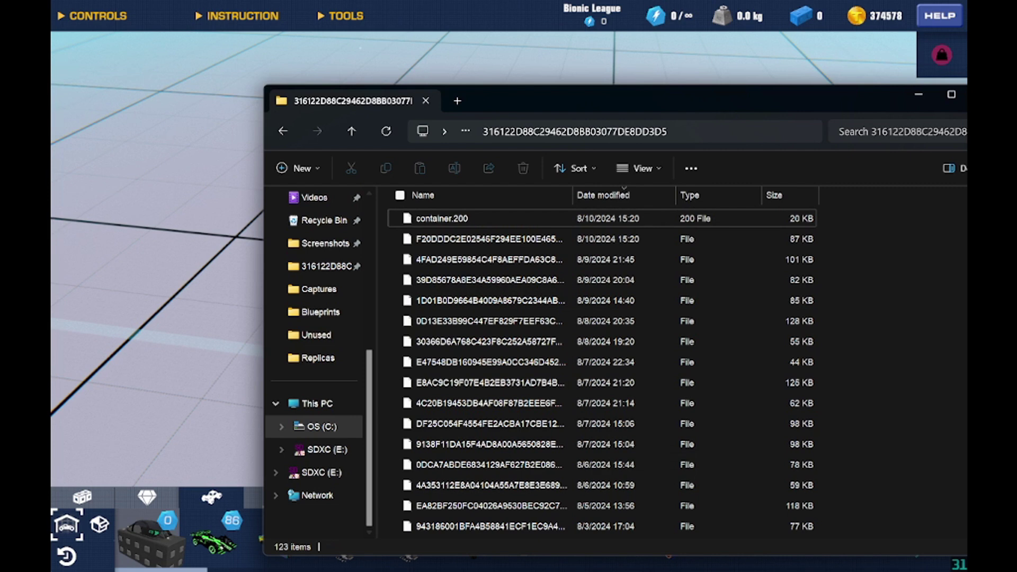
{"action": "mouse_move", "coordinate": [287, 565]}
{"action": "left_click", "coordinate": [227, 485]}
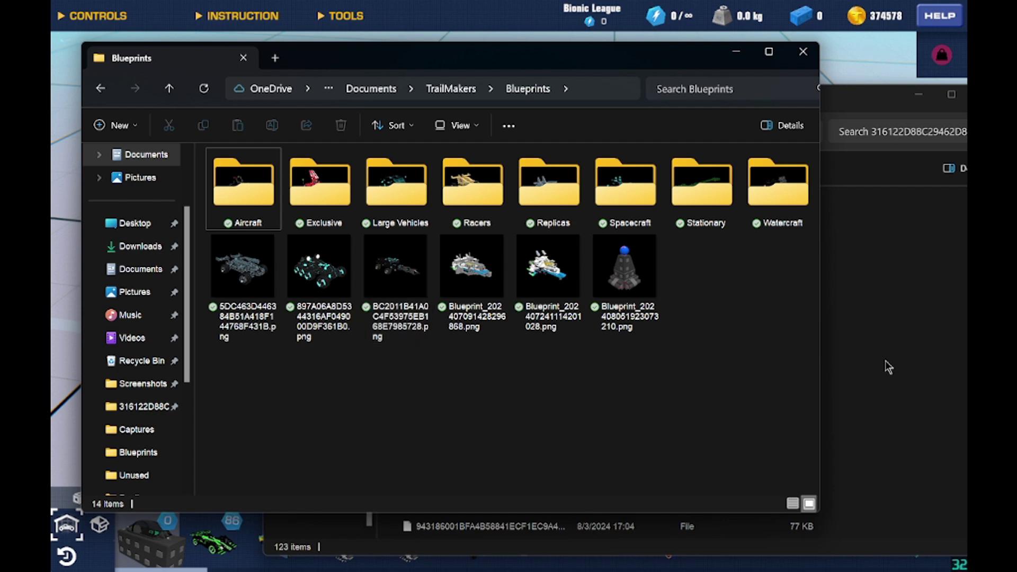
Copy the newest 87 KB save file F20DDDC2… and paste it into the Blueprints folder.
{"action": "left_click", "coordinate": [885, 336]}
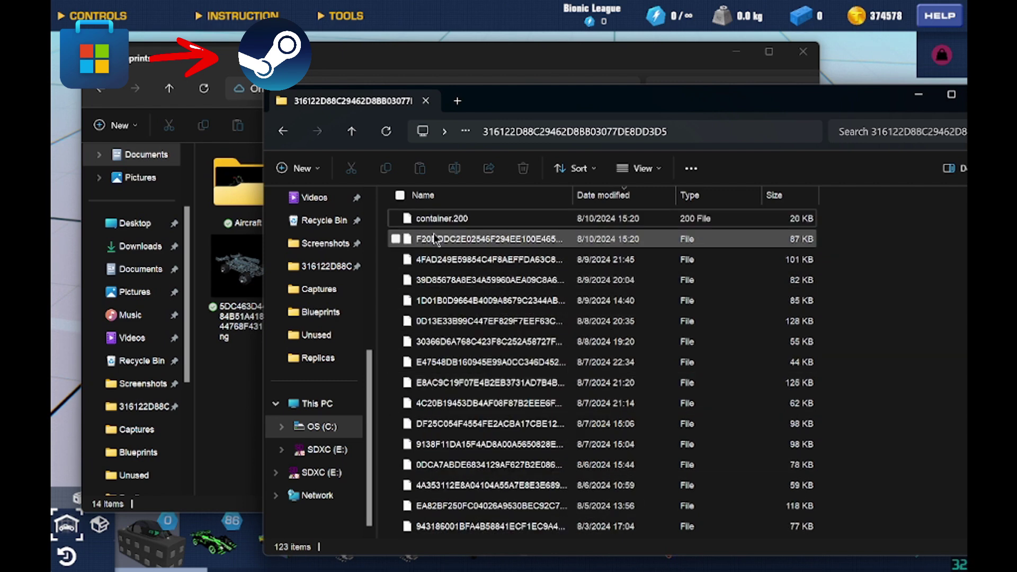
{"action": "right_click", "coordinate": [433, 240]}
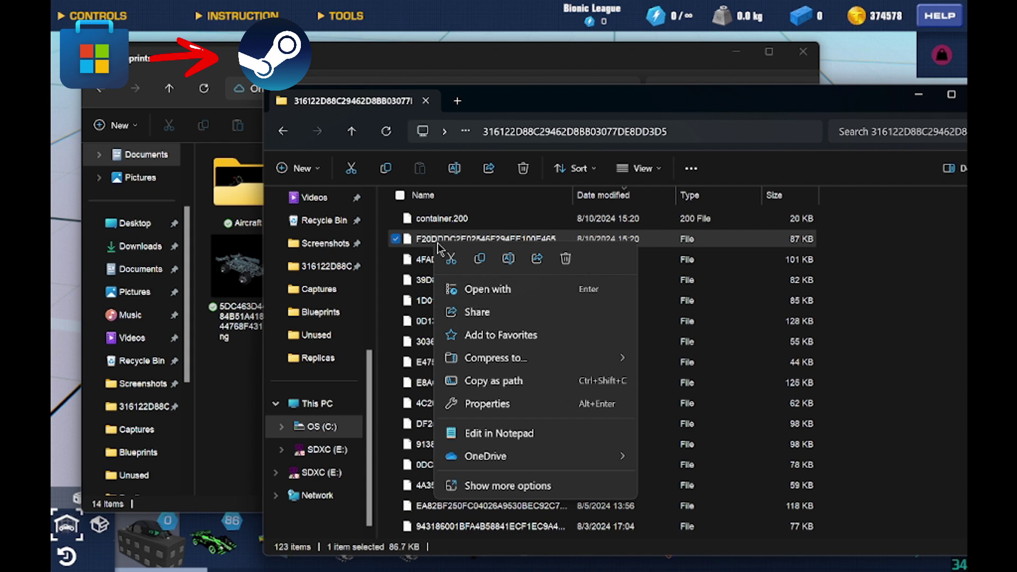
{"action": "left_click", "coordinate": [480, 259]}
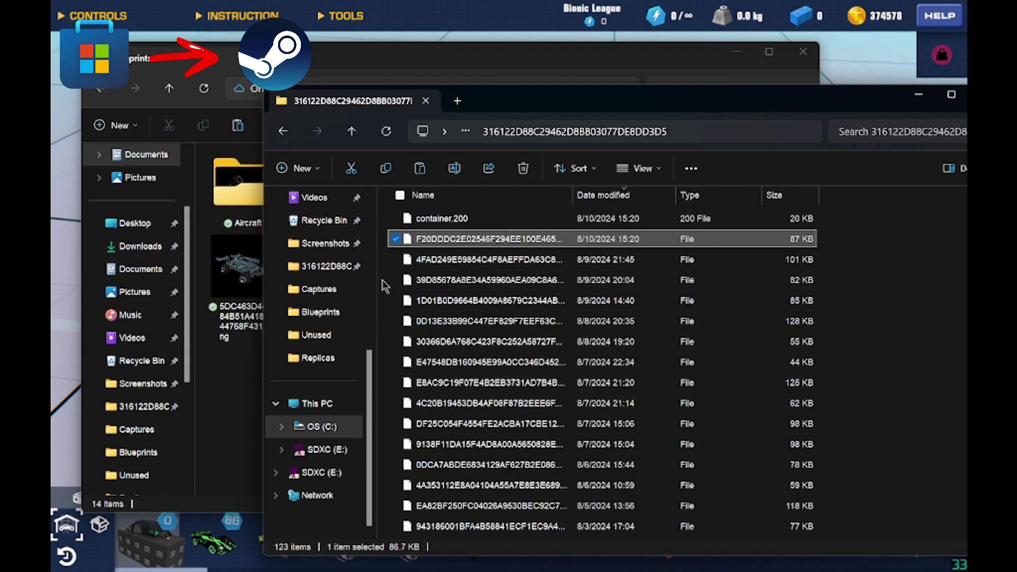
{"action": "left_click", "coordinate": [234, 401]}
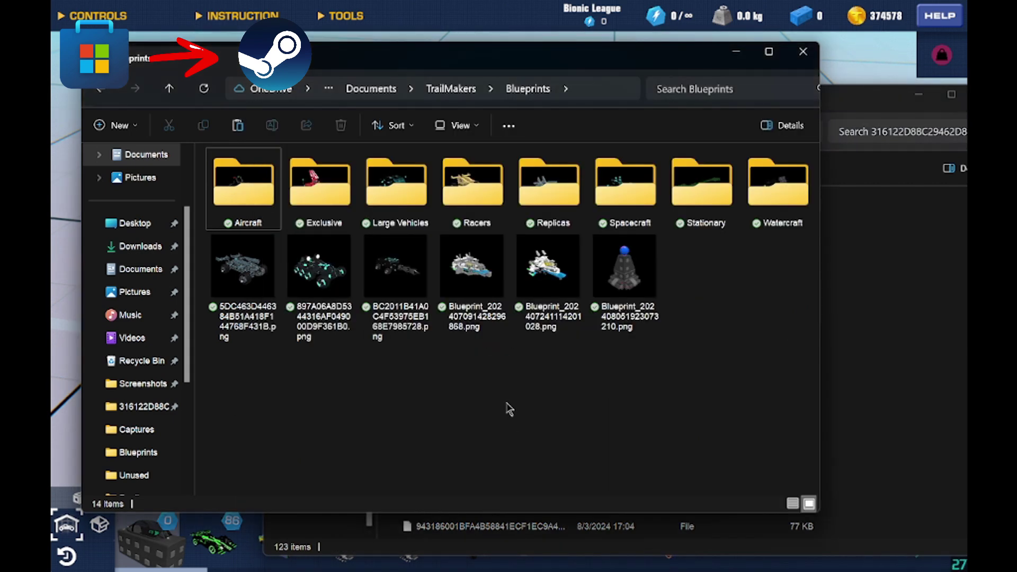
{"action": "right_click", "coordinate": [509, 409]}
{"action": "left_click", "coordinate": [524, 421]}
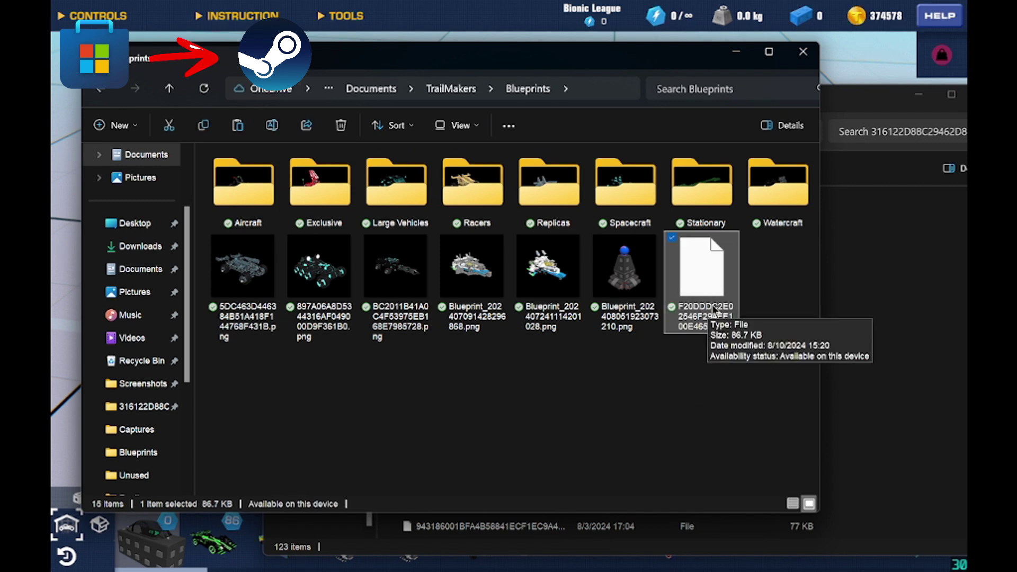
Rename the pasted copy to F20DDDC2E02546F294EE100E465EC76F.png by adding the .png extension.
{"action": "right_click", "coordinate": [715, 307]}
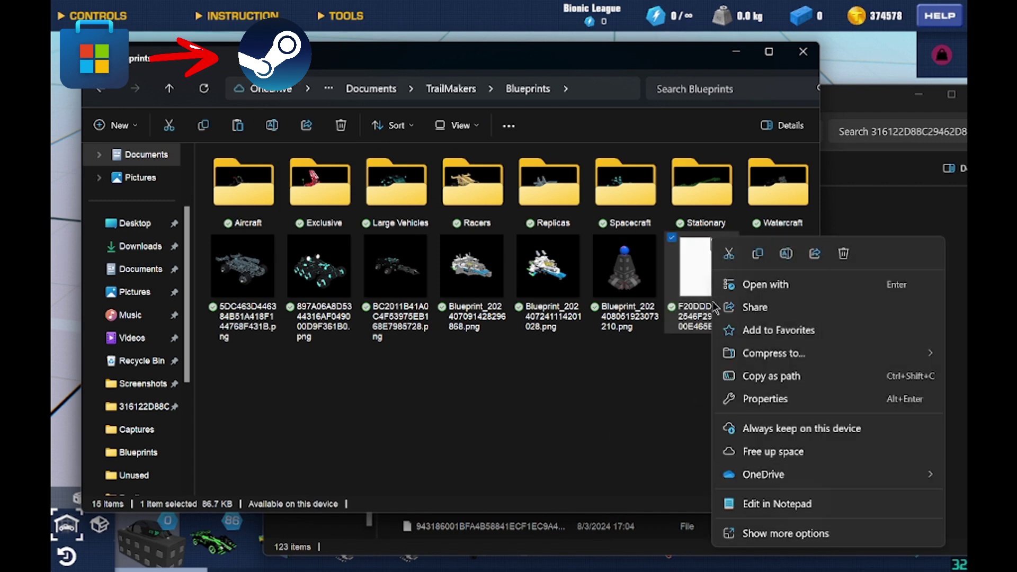
{"action": "left_click", "coordinate": [786, 254]}
{"action": "left_click", "coordinate": [724, 325]}
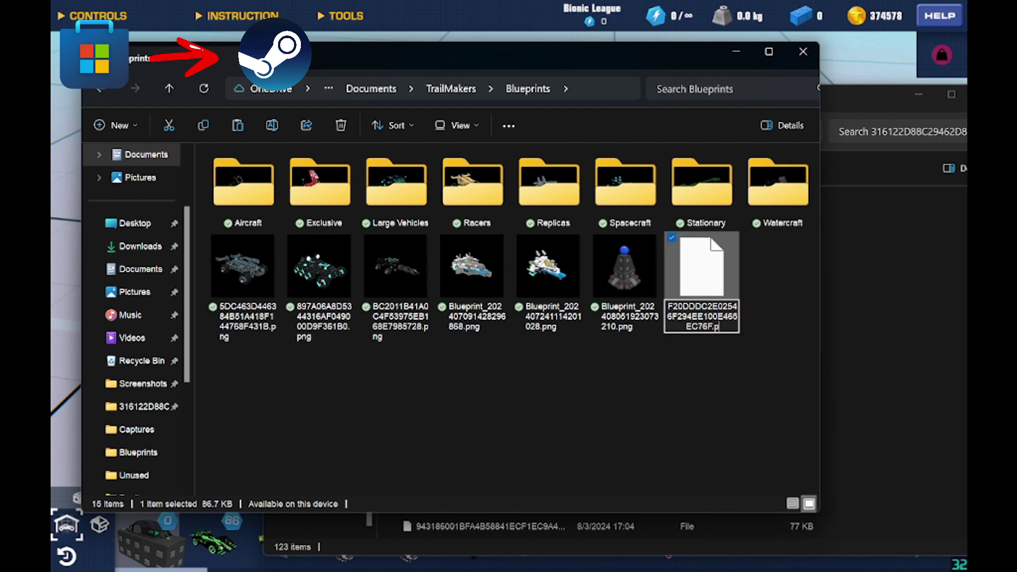
{"action": "key", "text": "Return"}
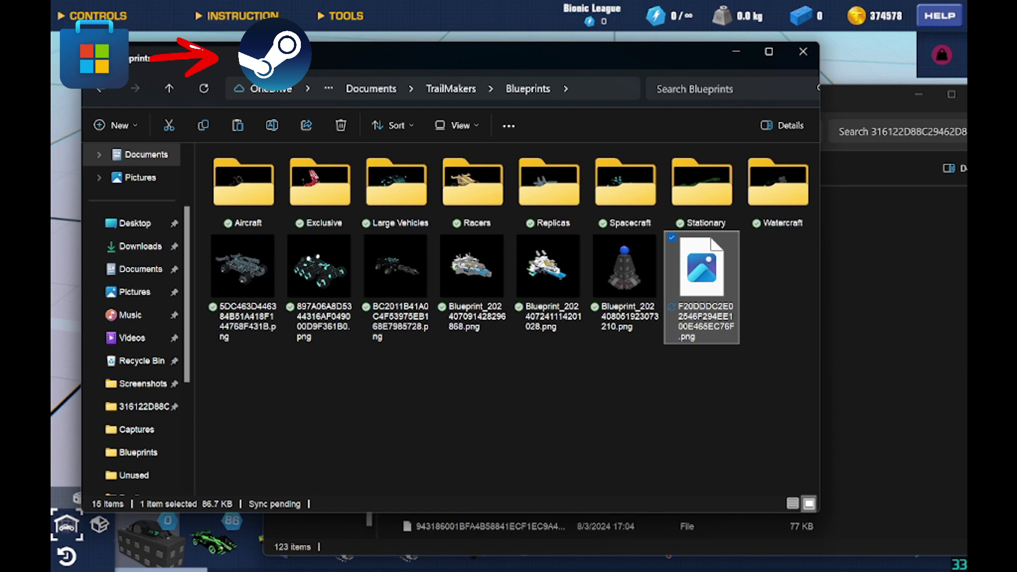
{"action": "left_click", "coordinate": [686, 368]}
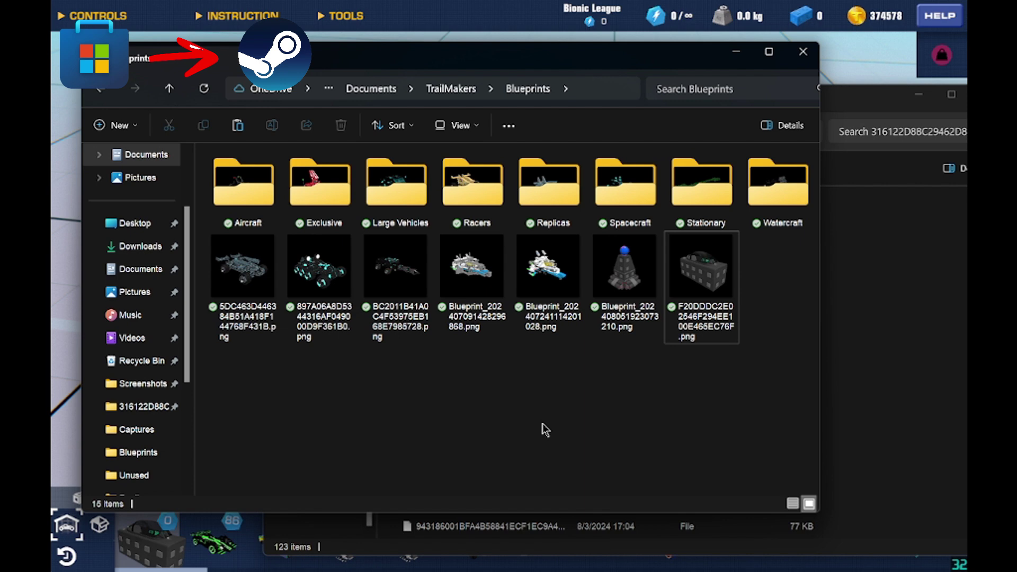
{"action": "key", "text": "super"}
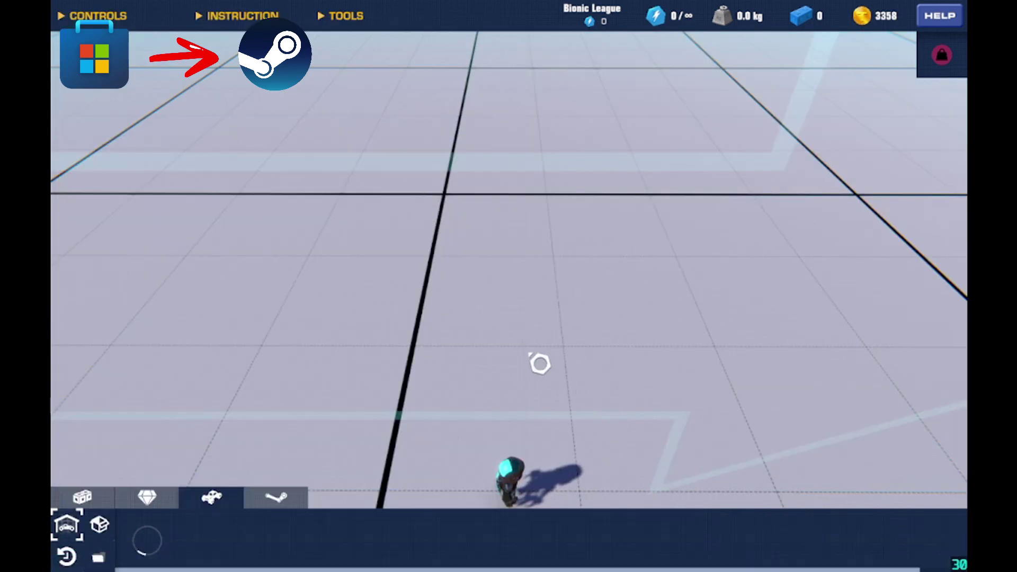
Drag Blueprint #122 onto the build grid, inspect the placed cockpit, then delete it.
{"action": "mouse_move", "coordinate": [682, 560]}
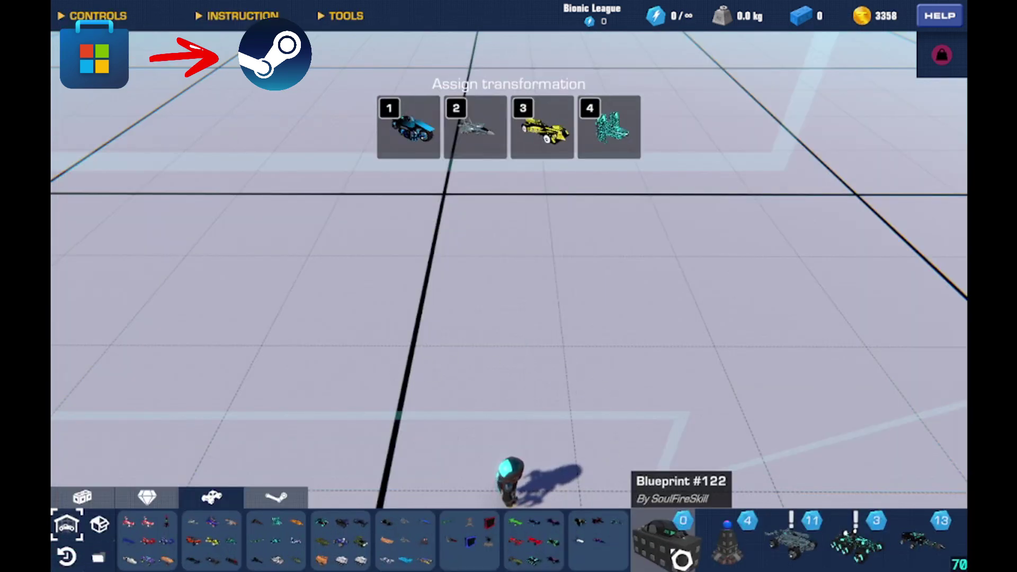
{"action": "left_click_drag", "start_coordinate": [682, 561], "coordinate": [548, 325]}
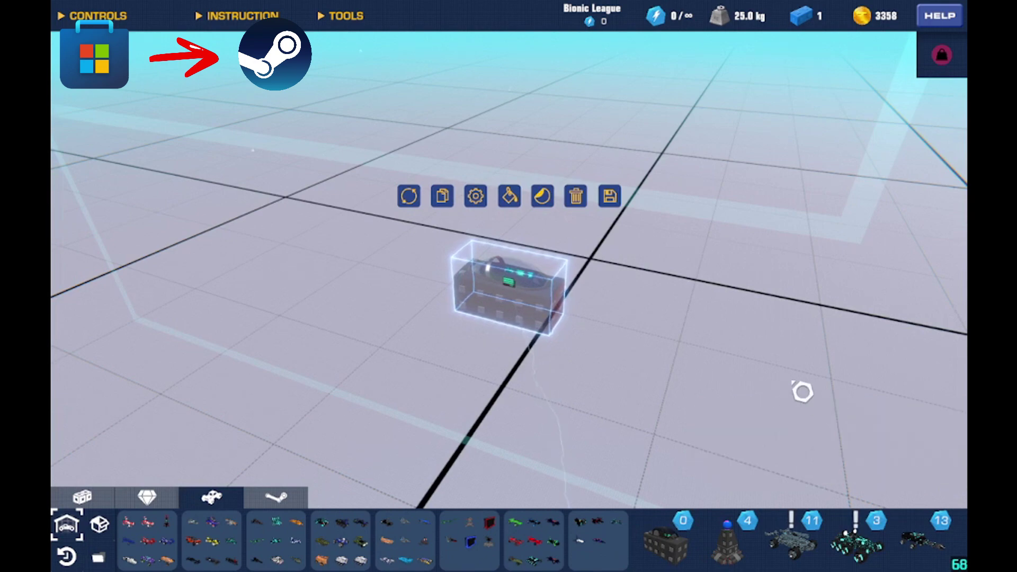
{"action": "left_click_drag", "start_coordinate": [803, 392], "coordinate": [595, 345]}
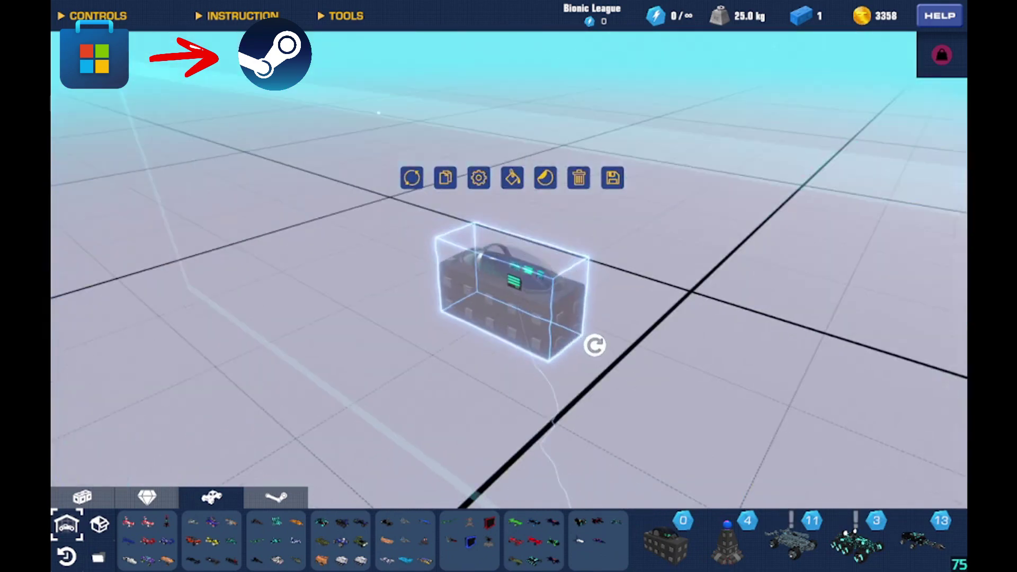
{"action": "mouse_move", "coordinate": [593, 194]}
{"action": "left_mouse_down"}
{"action": "mouse_move", "coordinate": [633, 334]}
{"action": "mouse_move", "coordinate": [586, 190]}
{"action": "left_mouse_up"}
{"action": "left_click", "coordinate": [576, 188]}
{"action": "left_click_drag", "start_coordinate": [555, 347], "coordinate": [578, 354]}
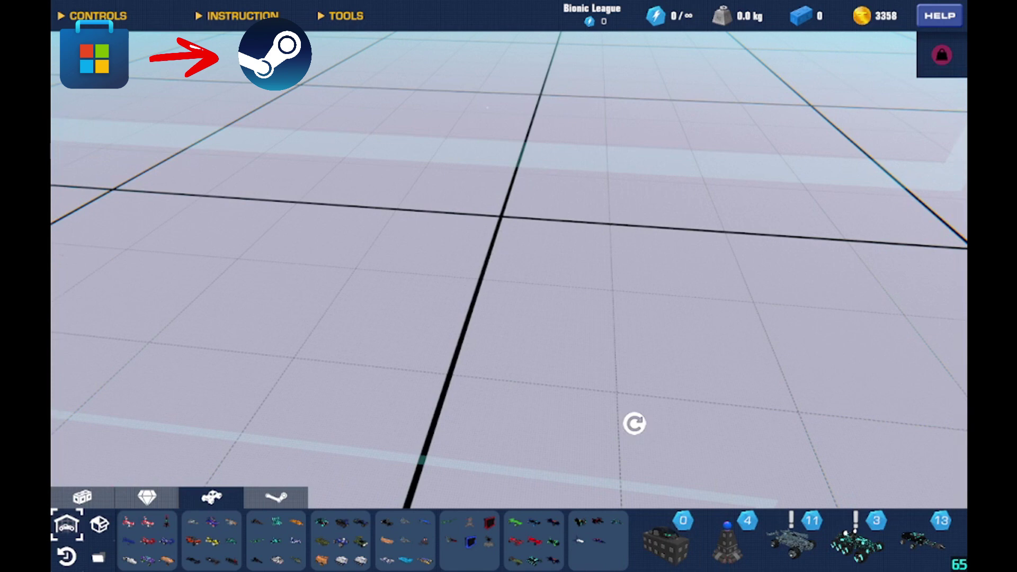
{"action": "left_click_drag", "start_coordinate": [634, 423], "coordinate": [646, 435]}
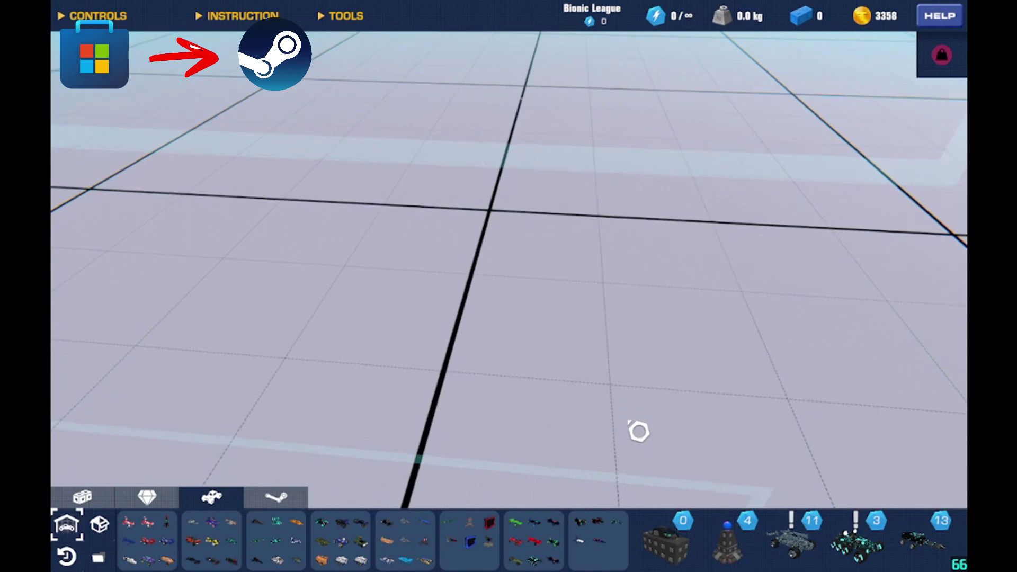
{"action": "key", "text": "super"}
Delete Blueprint #122 from this Trailmakers window's blueprint bar, confirming with YES.
{"action": "mouse_move", "coordinate": [557, 566]}
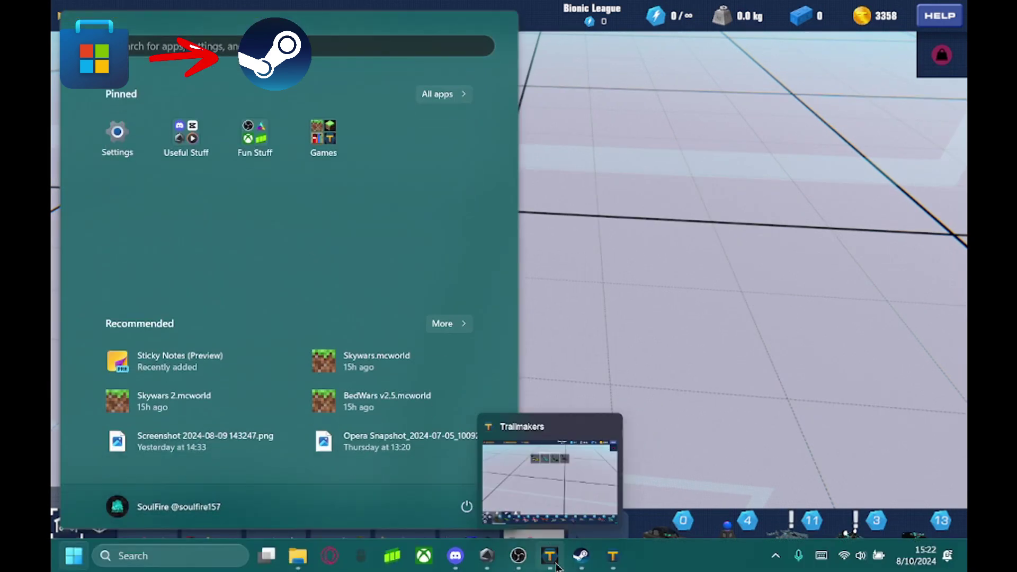
{"action": "left_click", "coordinate": [647, 442]}
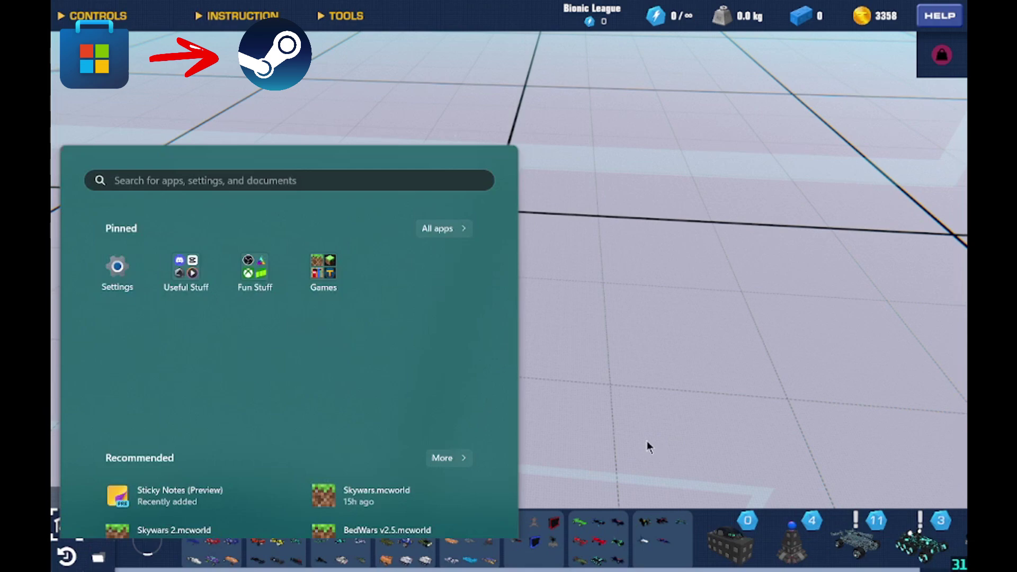
{"action": "right_click", "coordinate": [659, 546]}
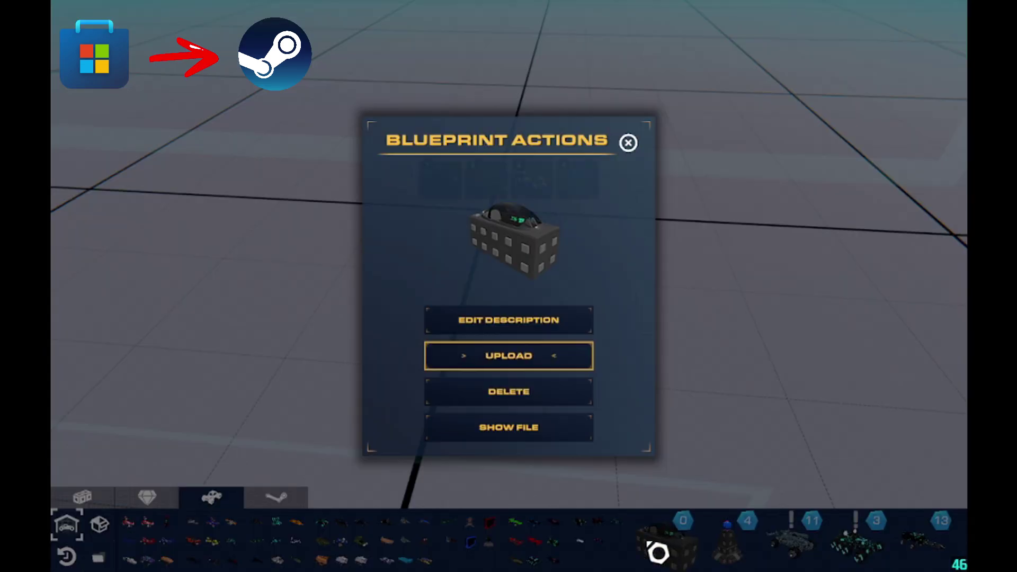
{"action": "left_click", "coordinate": [530, 403]}
{"action": "left_click", "coordinate": [572, 360]}
Check Blueprint #122 is still listed in the other Trailmakers window, then return to the save folder.
{"action": "key", "text": "super"}
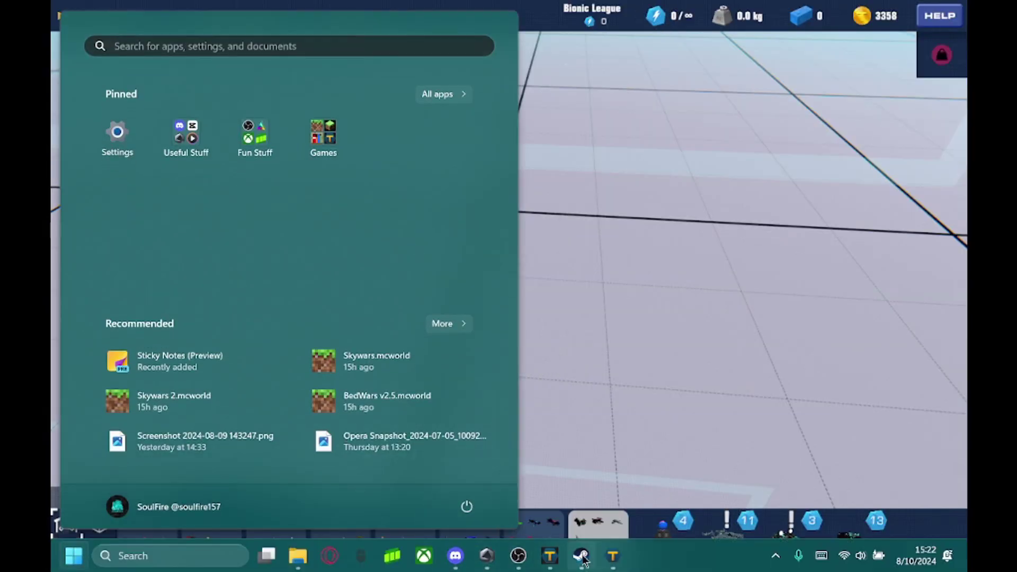
{"action": "mouse_move", "coordinate": [561, 561]}
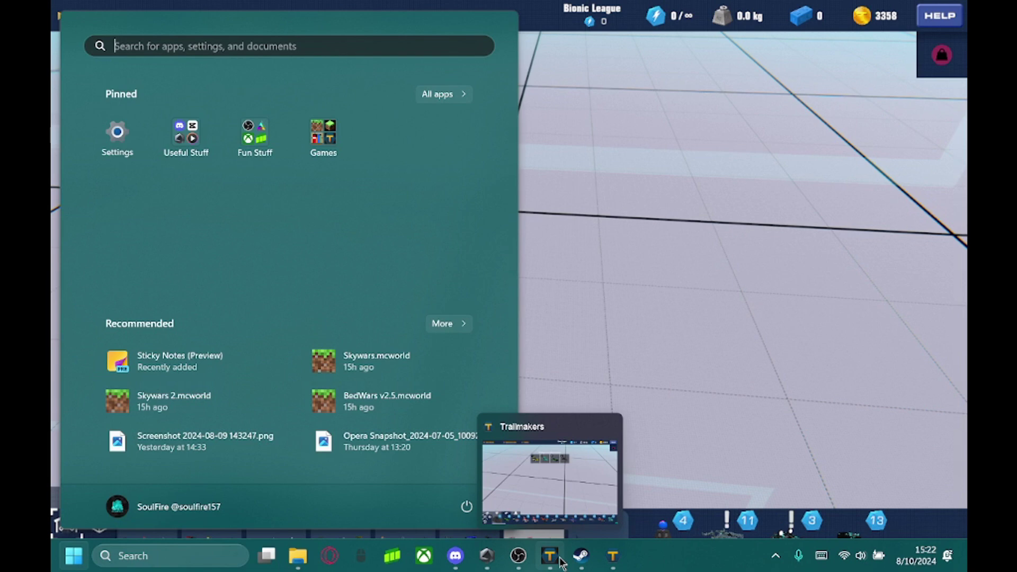
{"action": "left_click", "coordinate": [561, 561]}
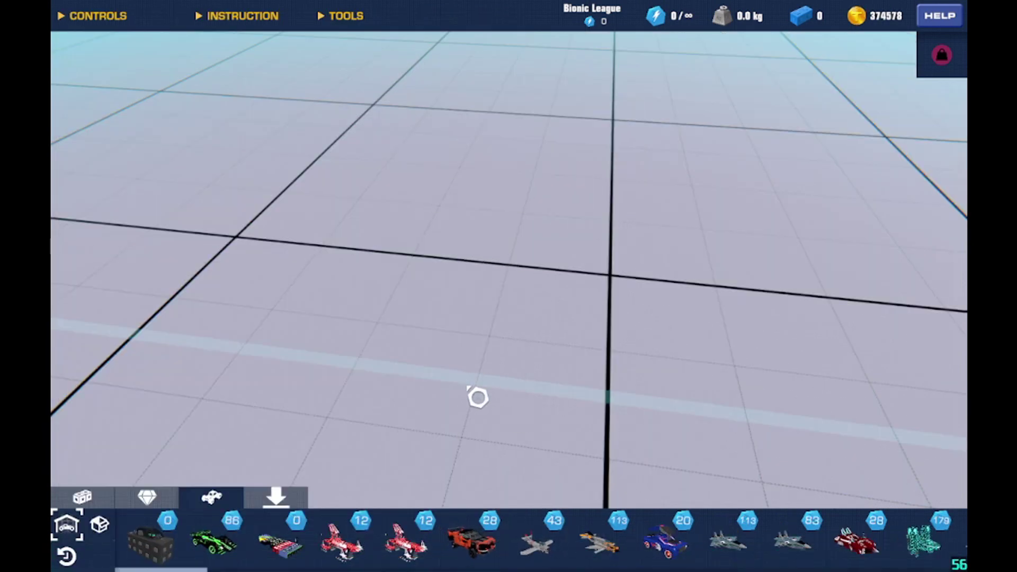
{"action": "left_click", "coordinate": [154, 541]}
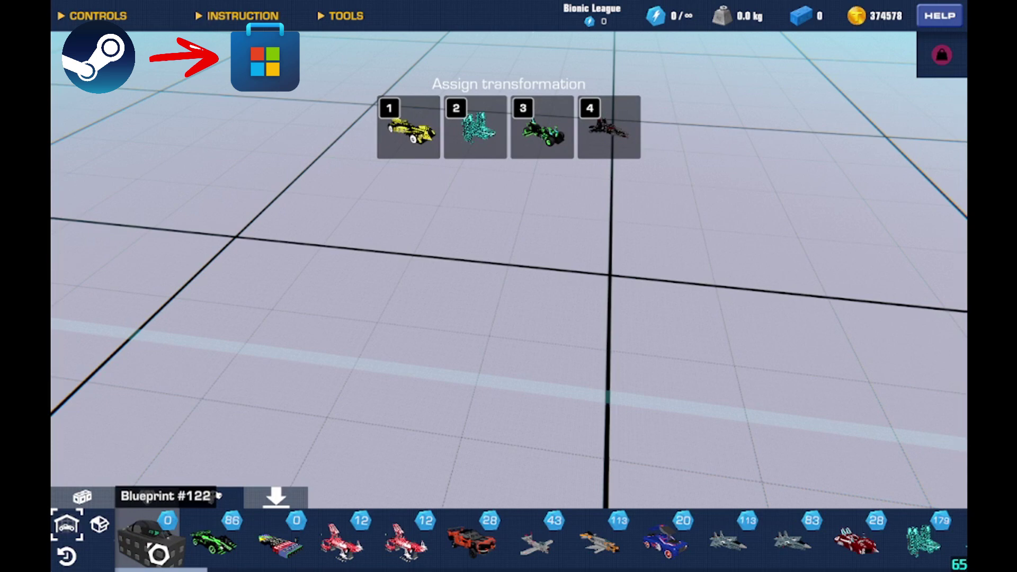
{"action": "key", "text": "super"}
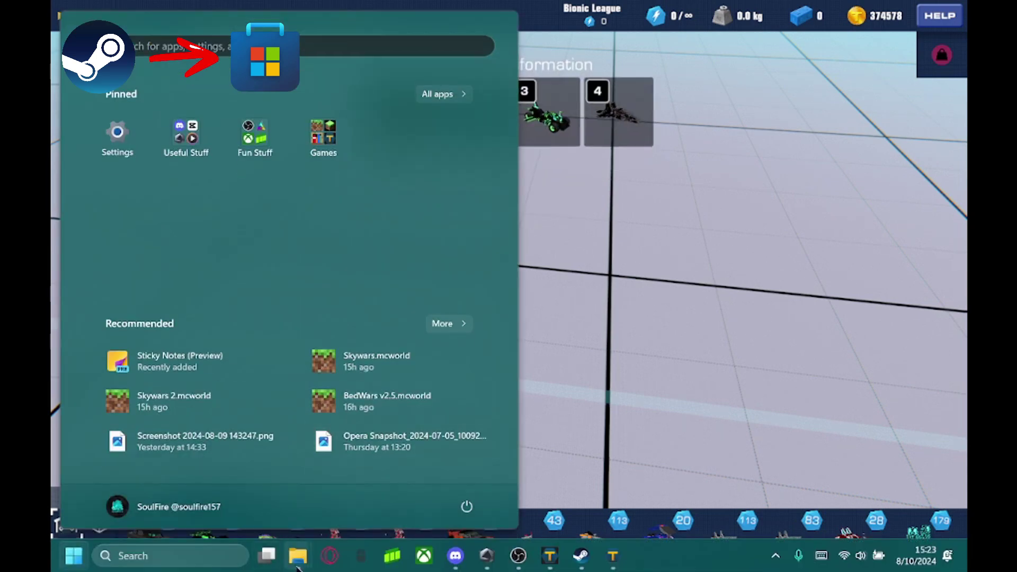
{"action": "left_click", "coordinate": [299, 566]}
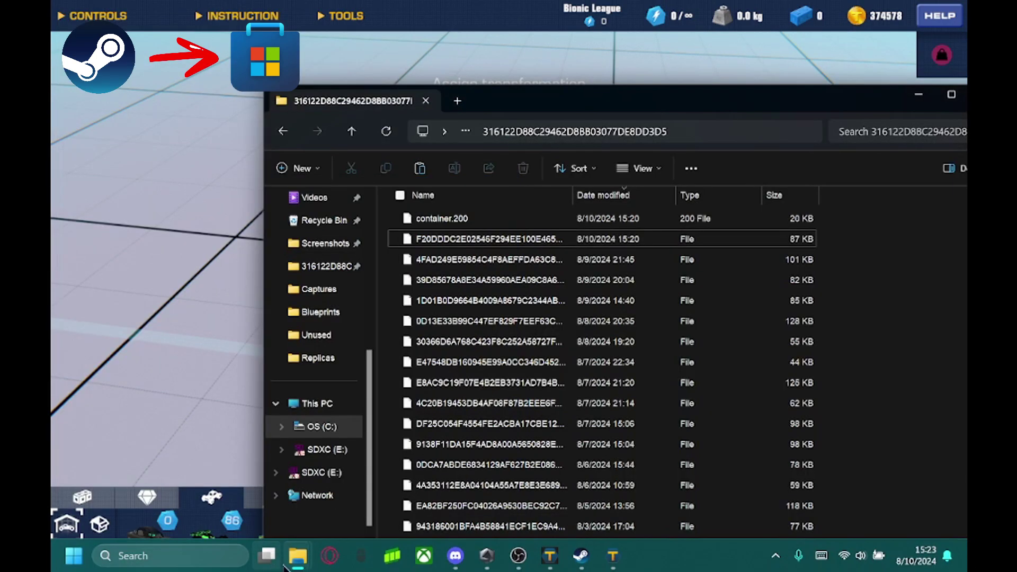
Try deleting the missing building thumbnail from Blueprints, dismiss the not-found error, and refresh.
{"action": "left_click", "coordinate": [256, 481]}
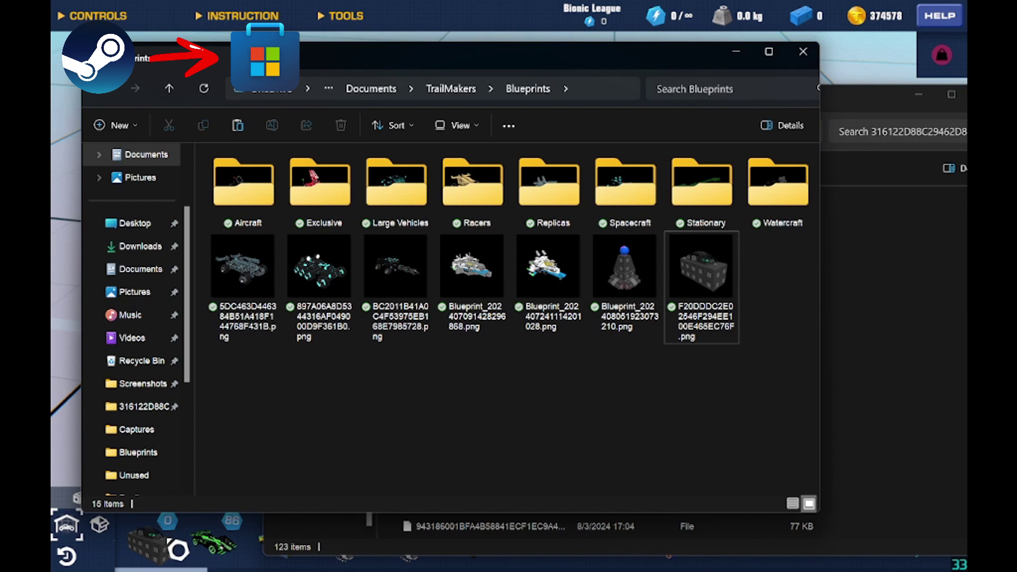
{"action": "right_click", "coordinate": [703, 305]}
{"action": "left_click", "coordinate": [833, 143]}
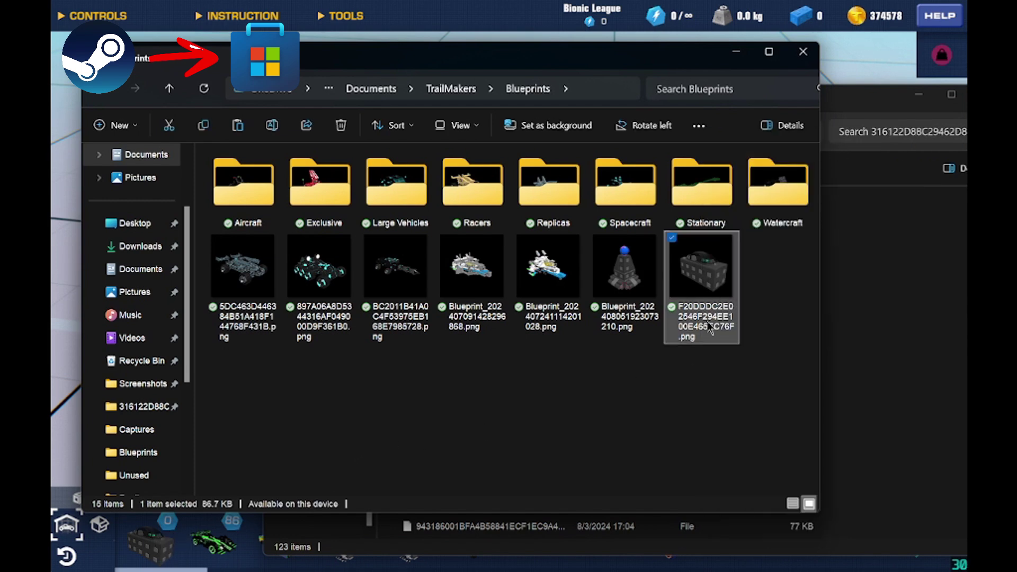
{"action": "left_click", "coordinate": [447, 296]}
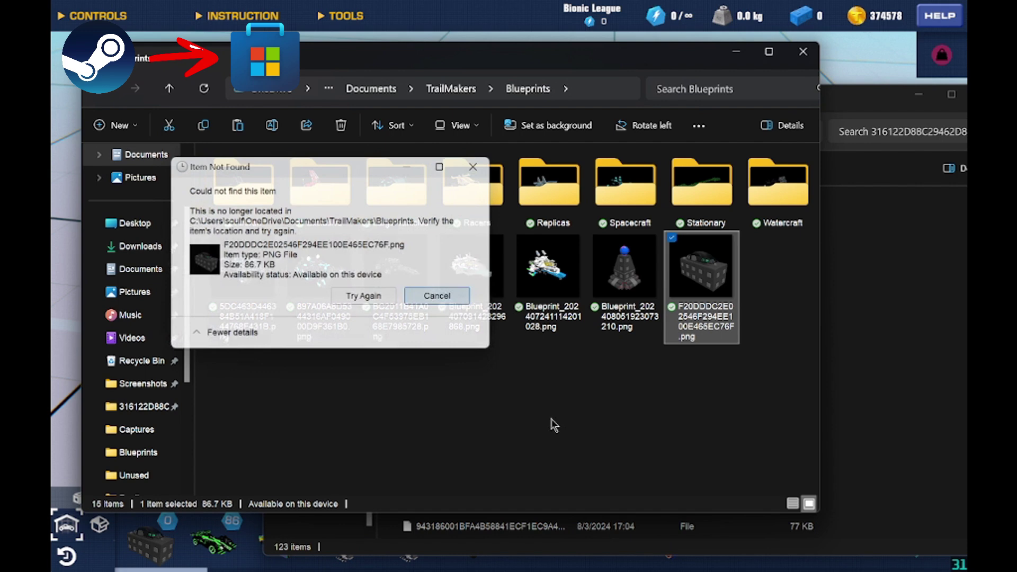
{"action": "left_click", "coordinate": [205, 88]}
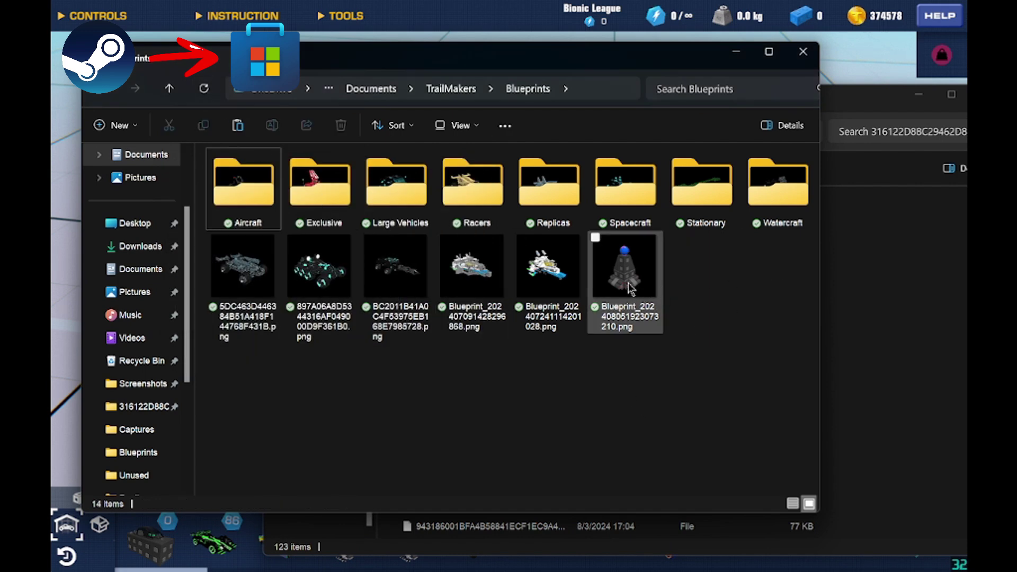
Copy Blueprint_202408051923073210.png and paste it into the hashed save folder.
{"action": "mouse_move", "coordinate": [630, 286]}
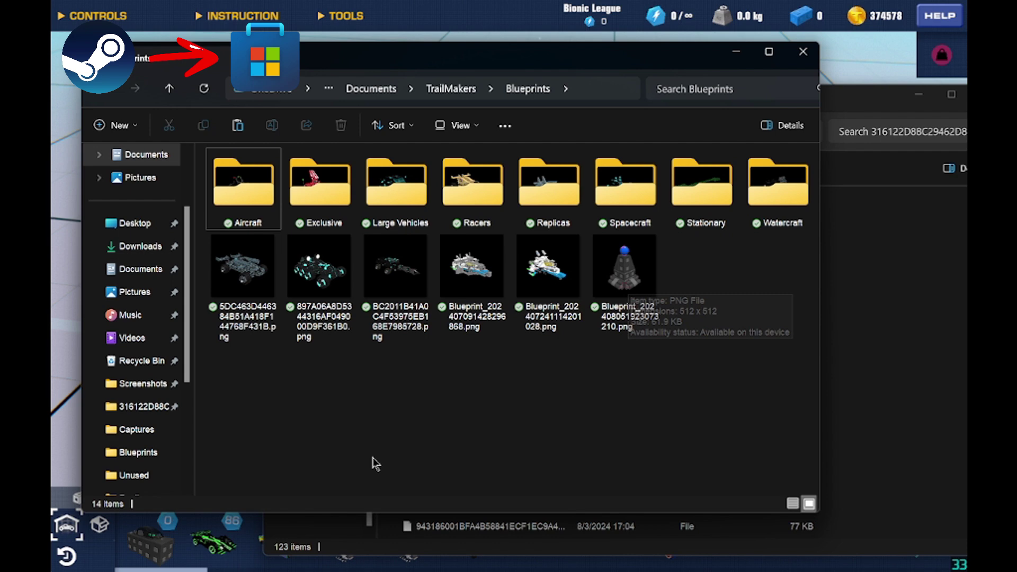
{"action": "right_click", "coordinate": [618, 304]}
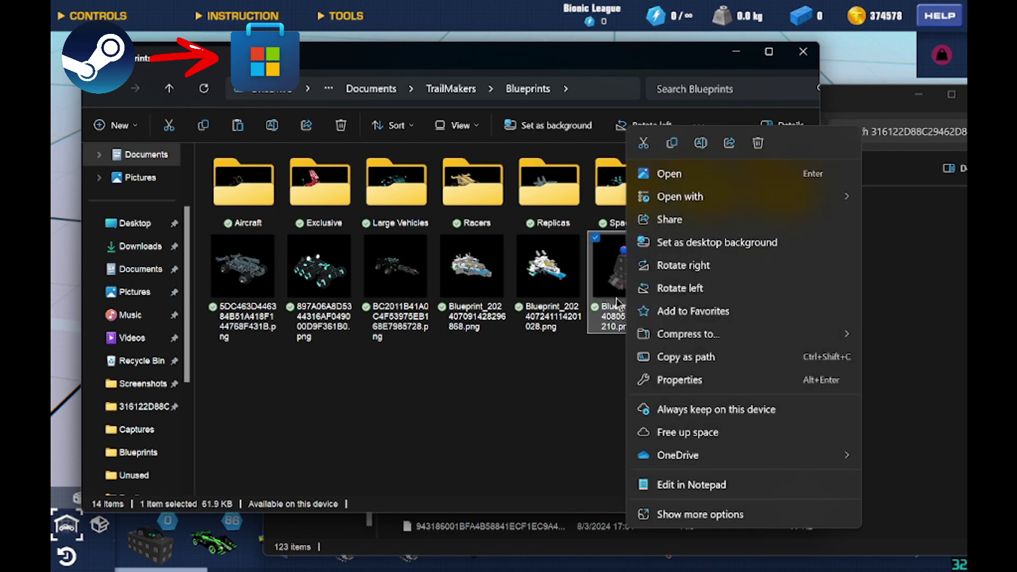
{"action": "left_click", "coordinate": [672, 147]}
{"action": "left_click", "coordinate": [710, 347]}
{"action": "left_click", "coordinate": [843, 353]}
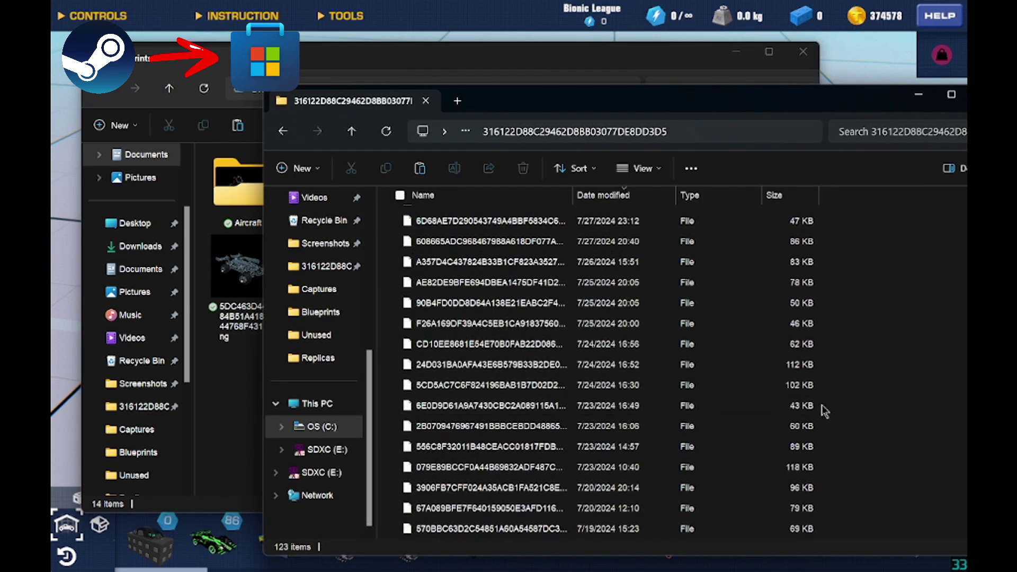
{"action": "scroll", "coordinate": [860, 339], "scroll_direction": "up", "scroll_amount": 10}
{"action": "right_click", "coordinate": [859, 336]}
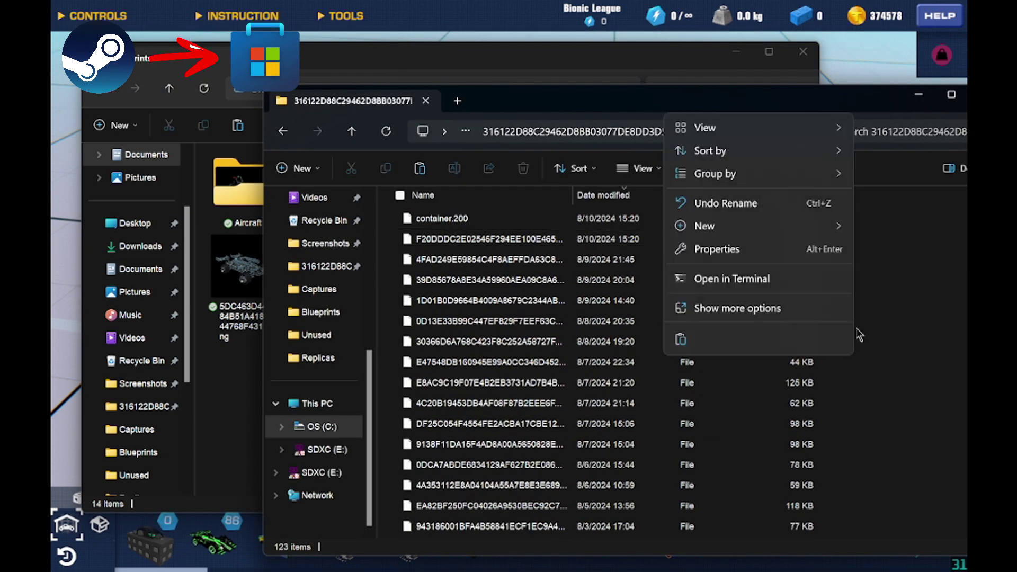
{"action": "left_click", "coordinate": [681, 339]}
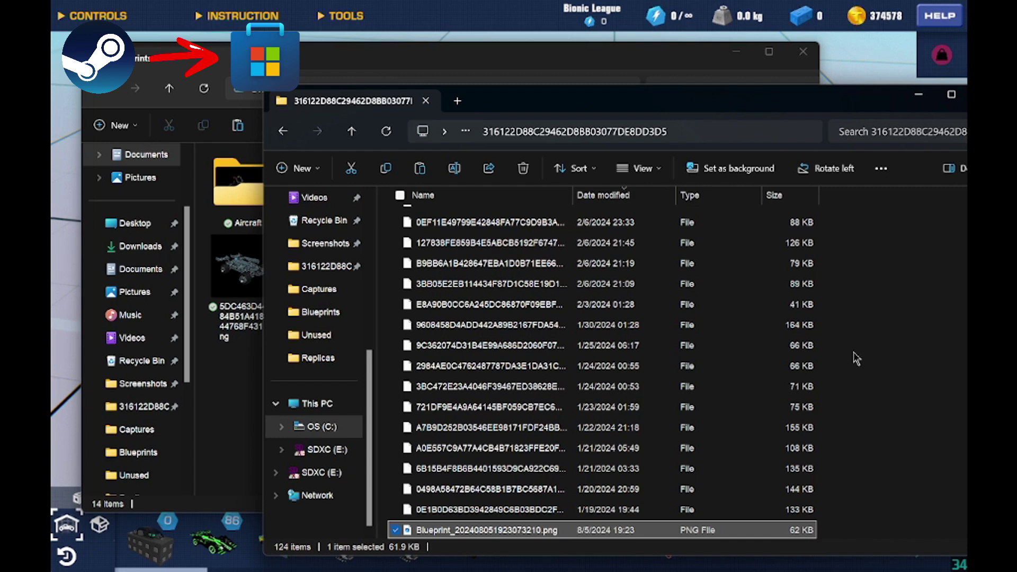
{"action": "left_click", "coordinate": [892, 475]}
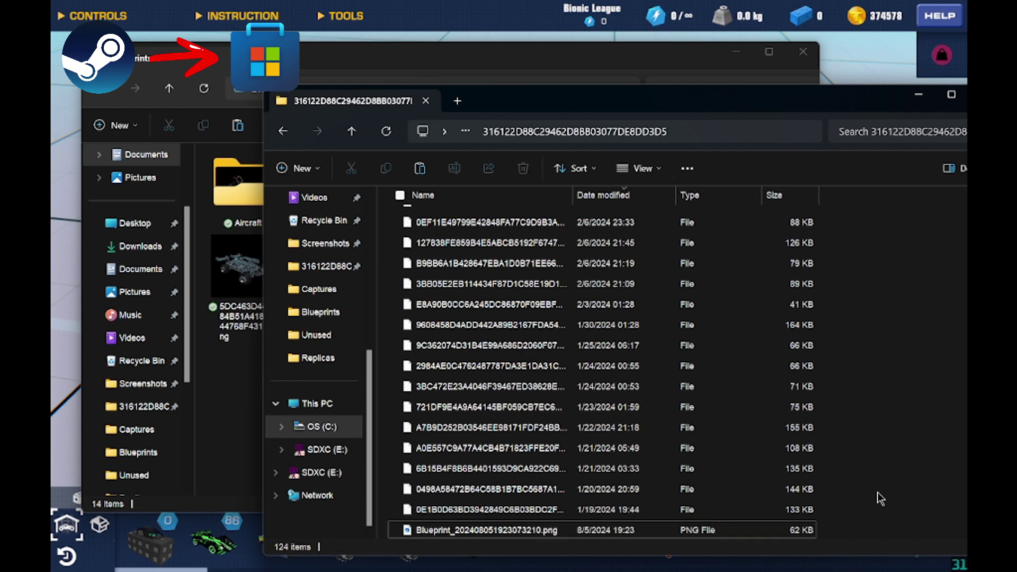
{"action": "left_click", "coordinate": [483, 532]}
{"action": "right_click", "coordinate": [488, 533]}
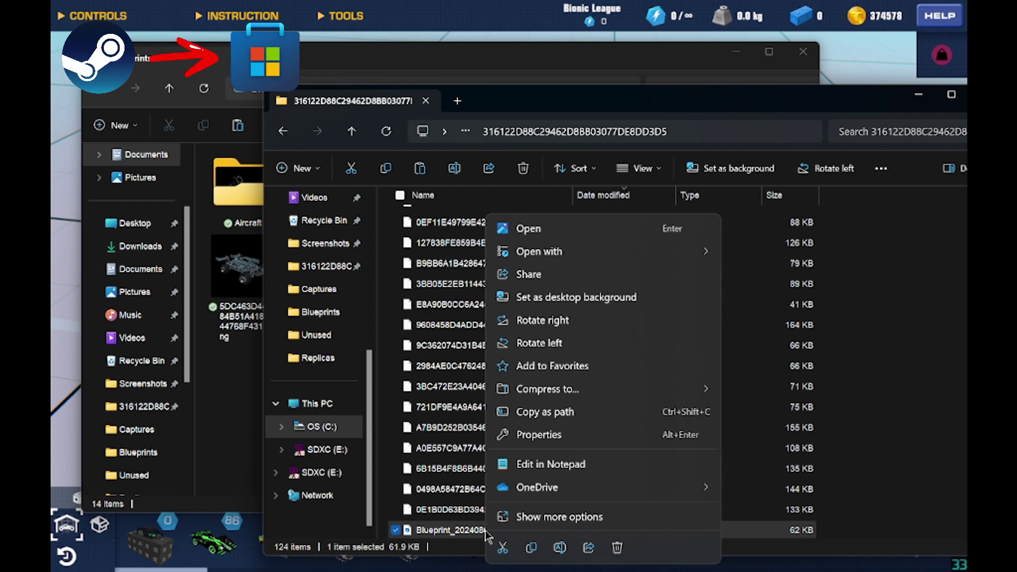
{"action": "left_click", "coordinate": [553, 547]}
{"action": "left_click", "coordinate": [566, 530]}
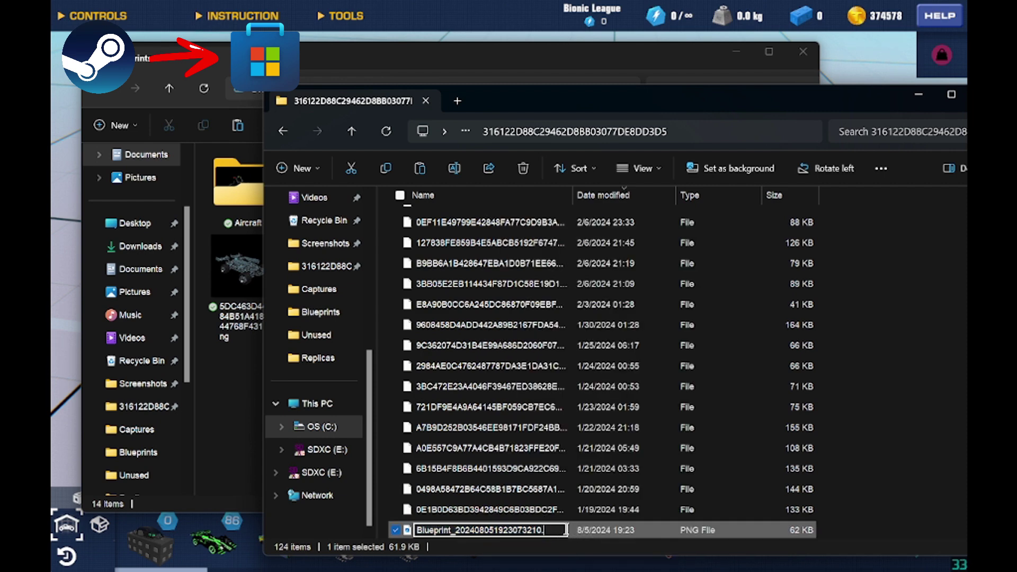
{"action": "key", "text": "Return"}
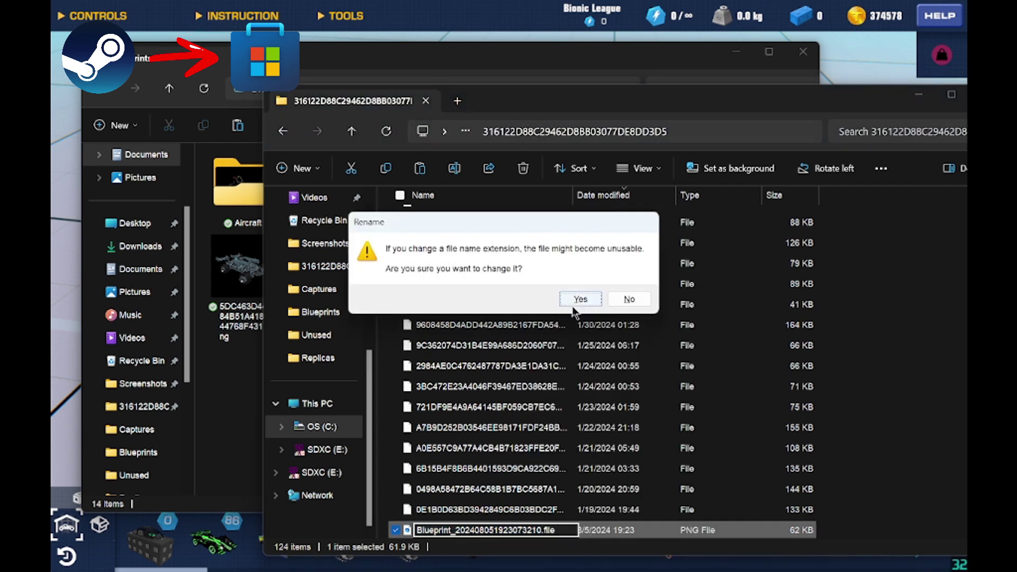
{"action": "left_click", "coordinate": [576, 298]}
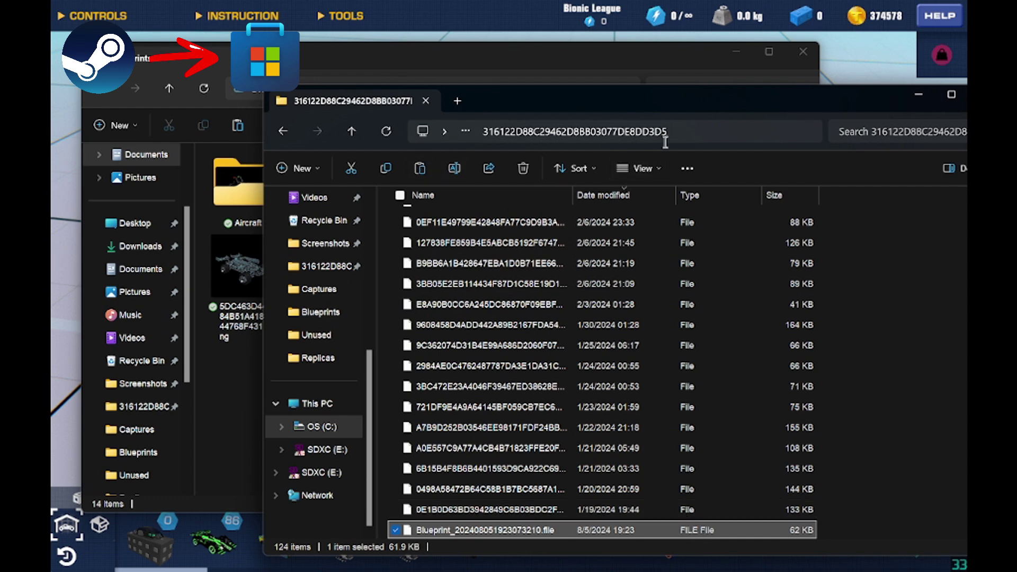
{"action": "left_click", "coordinate": [691, 169]}
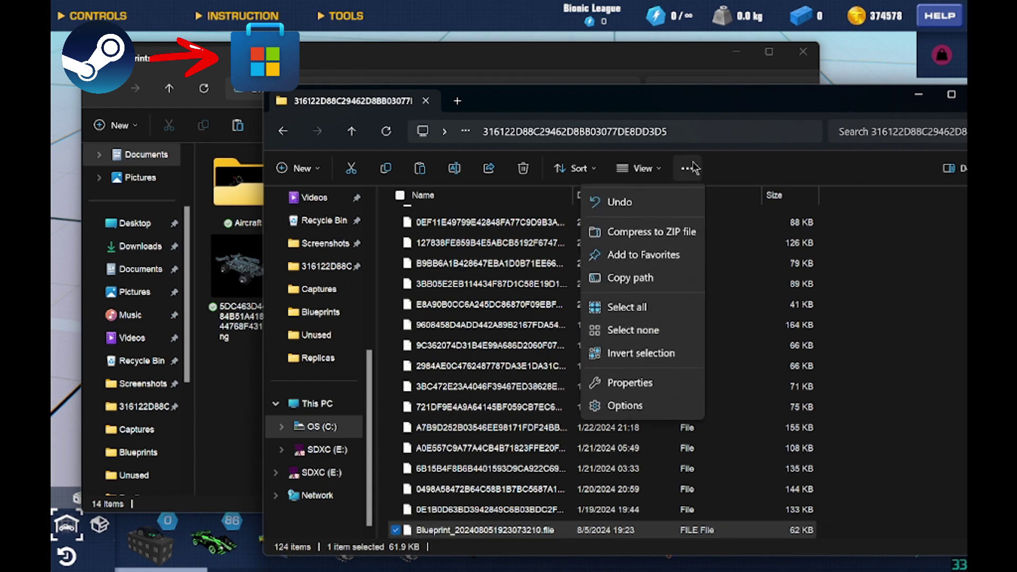
{"action": "left_click", "coordinate": [621, 205]}
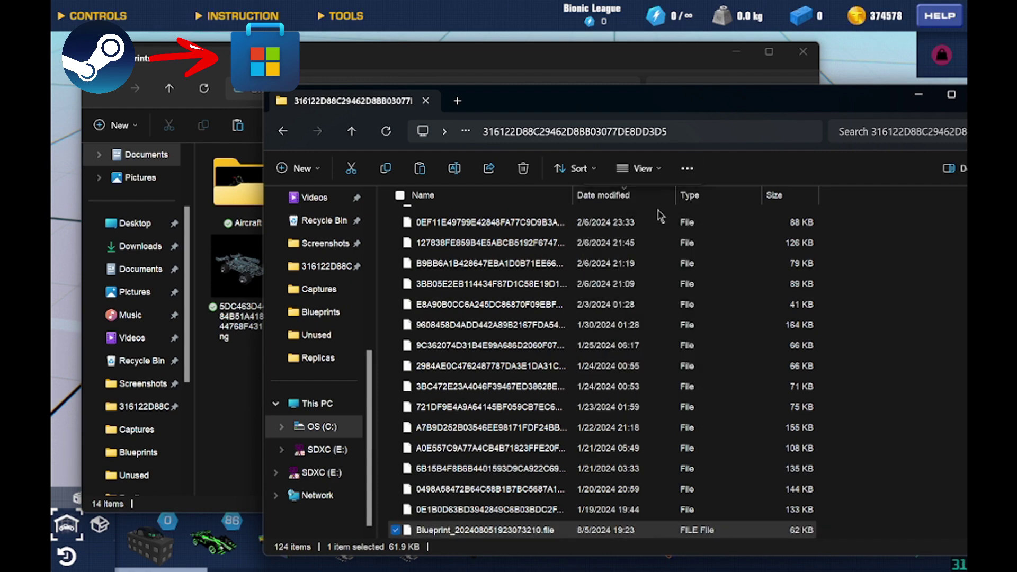
{"action": "left_click", "coordinate": [873, 470]}
{"action": "scroll", "coordinate": [875, 466], "scroll_direction": "up", "scroll_amount": 10}
Copy the name of save file F20DDDC2E02546F294EE100E465EC76F, then delete that old file.
{"action": "scroll", "coordinate": [881, 464], "scroll_direction": "up", "scroll_amount": 8}
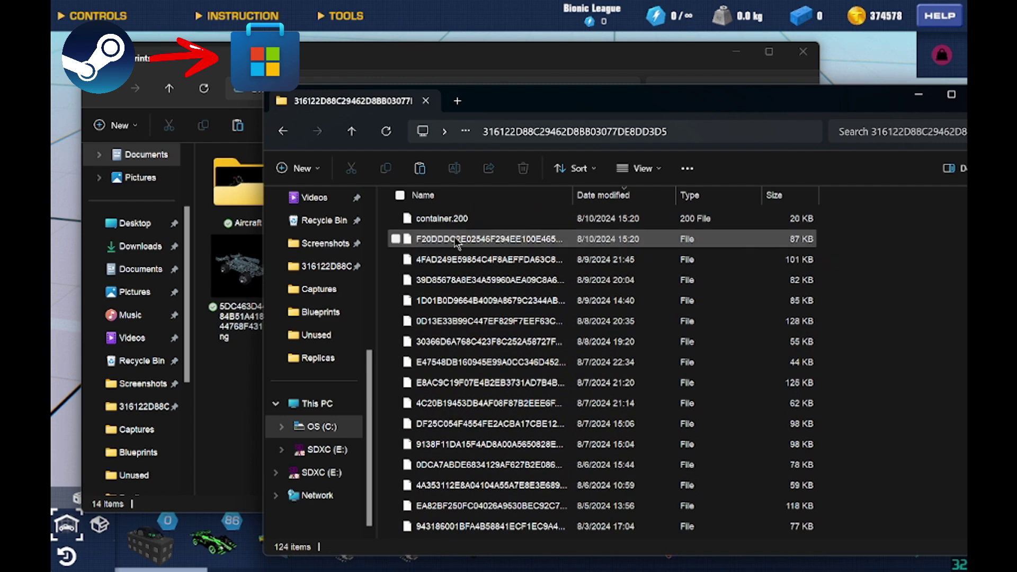
{"action": "left_click", "coordinate": [457, 243]}
{"action": "right_click", "coordinate": [456, 243]}
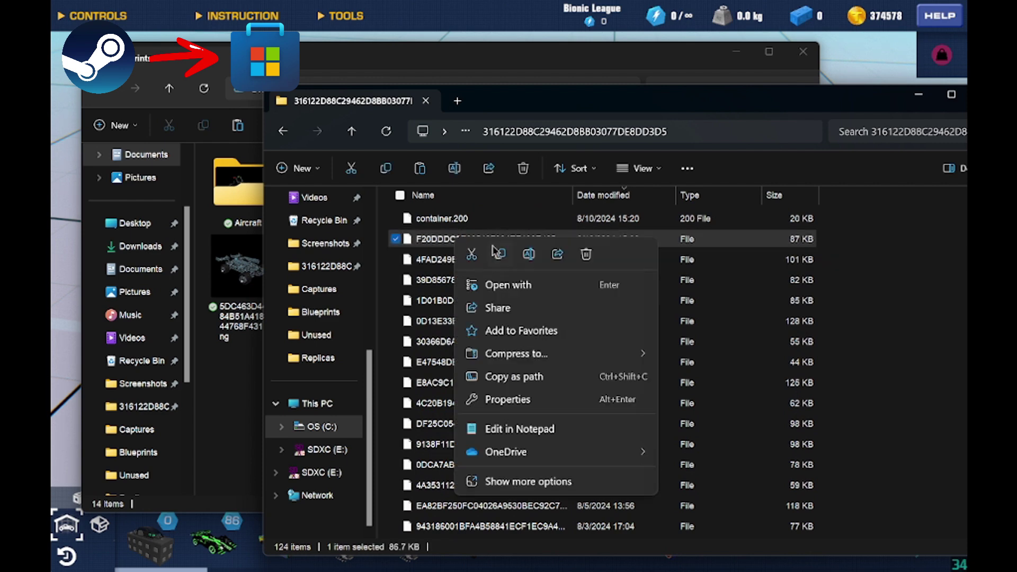
{"action": "left_click", "coordinate": [529, 254]}
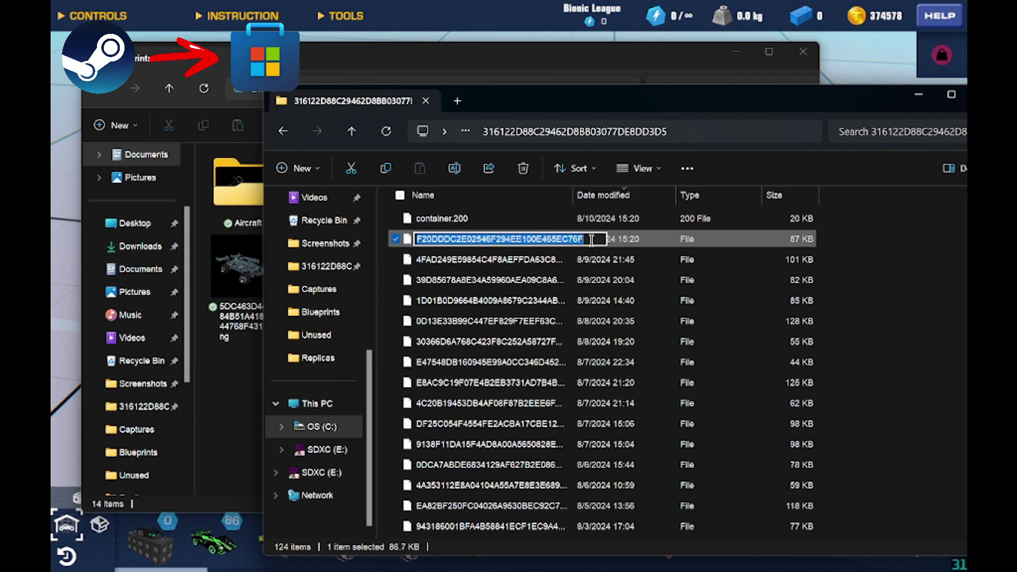
{"action": "left_click", "coordinate": [868, 254]}
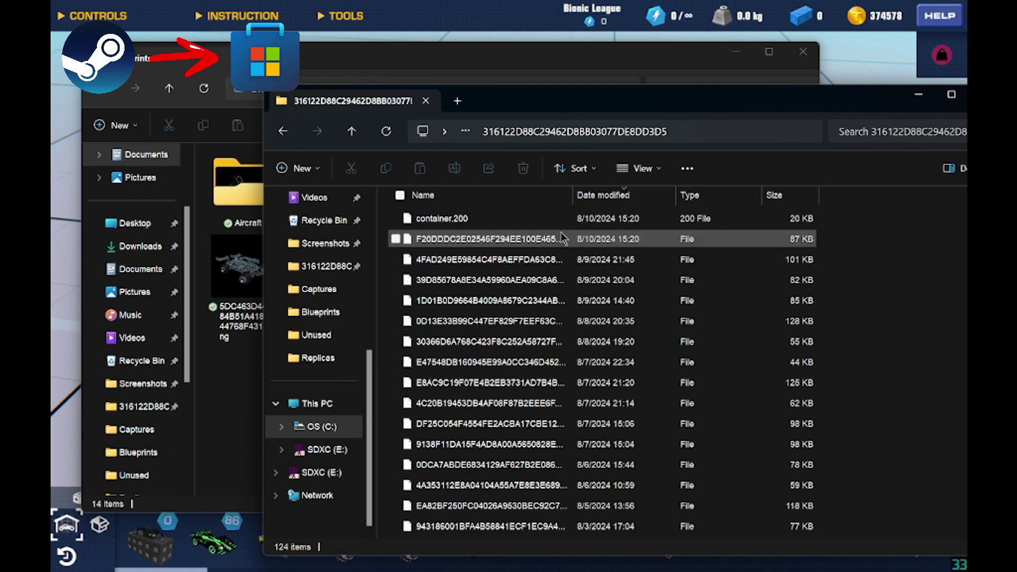
{"action": "left_click", "coordinate": [557, 239]}
{"action": "left_click", "coordinate": [523, 168]}
{"action": "scroll", "coordinate": [587, 289], "scroll_direction": "down", "scroll_amount": 20}
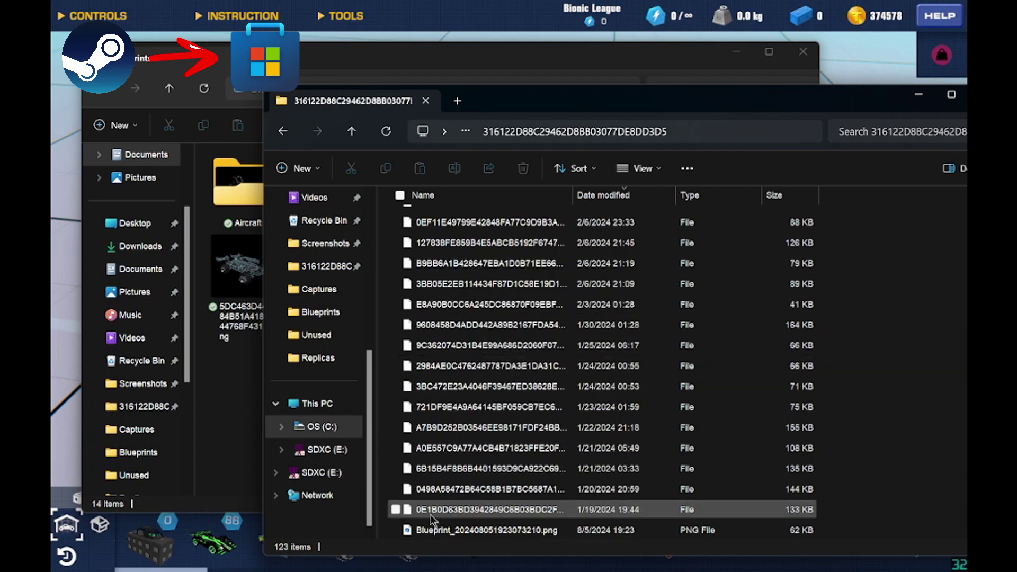
Rename the Blueprint PNG to F20DDDC2E02546F294EE100E465EC76F without an extension and refresh the folder.
{"action": "left_click", "coordinate": [437, 531]}
{"action": "right_click", "coordinate": [437, 531]}
{"action": "left_click", "coordinate": [512, 549]}
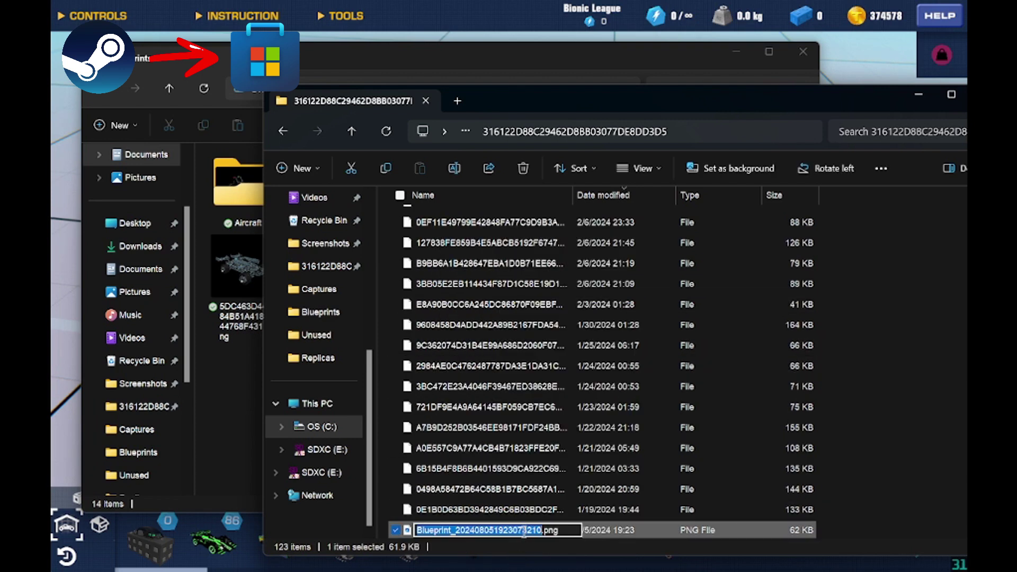
{"action": "left_click", "coordinate": [554, 530]}
{"action": "key", "text": "Delete"}
{"action": "key", "text": "shift+Home"}
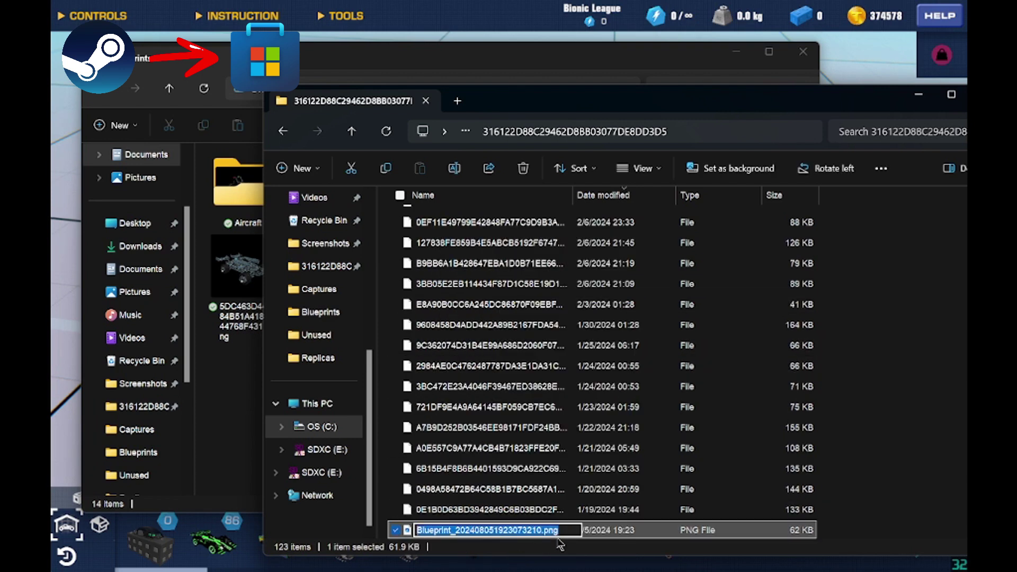
{"action": "key", "text": "Delete"}
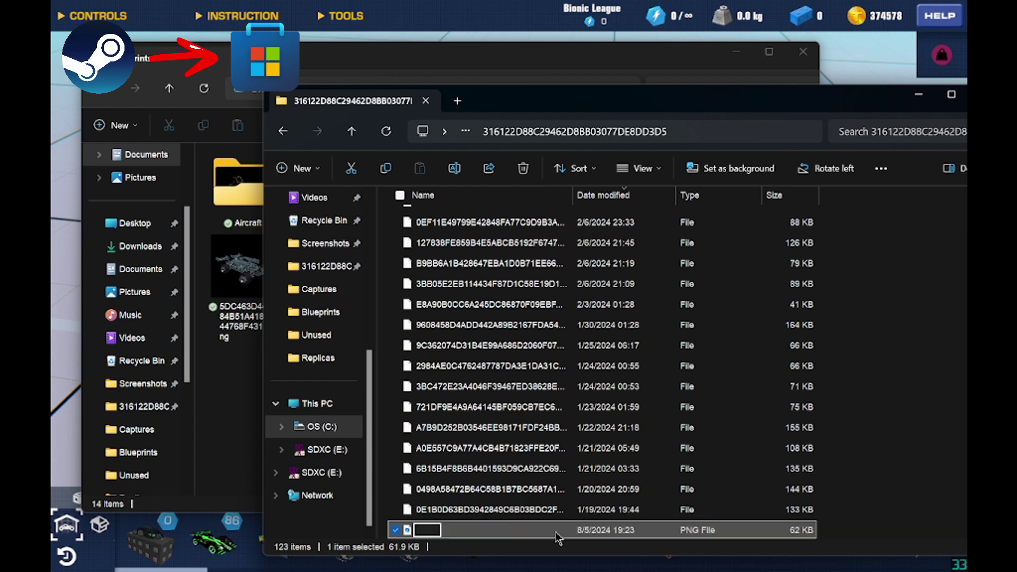
{"action": "key", "text": "ctrl+v"}
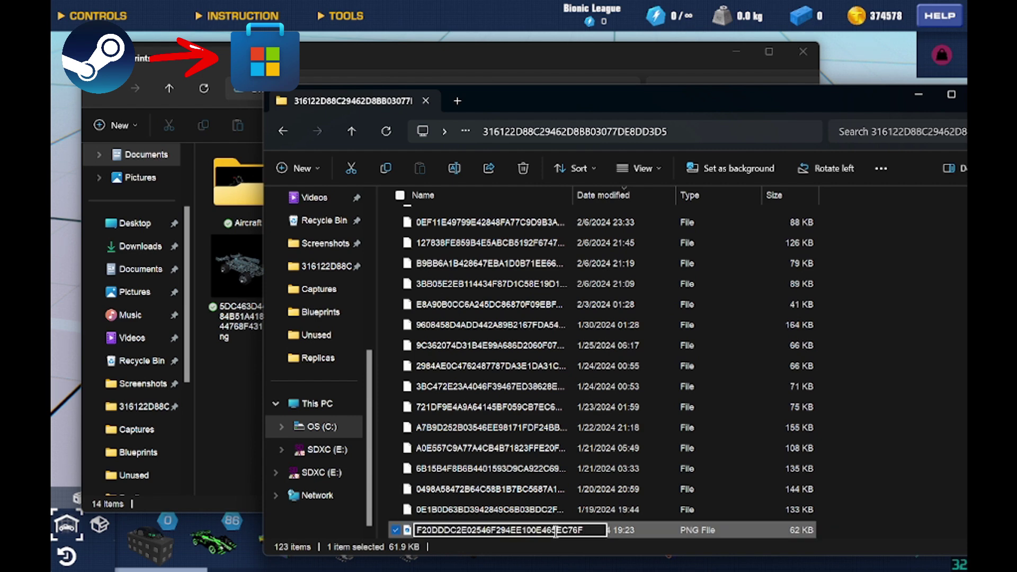
{"action": "key", "text": "Return"}
{"action": "left_click", "coordinate": [573, 301]}
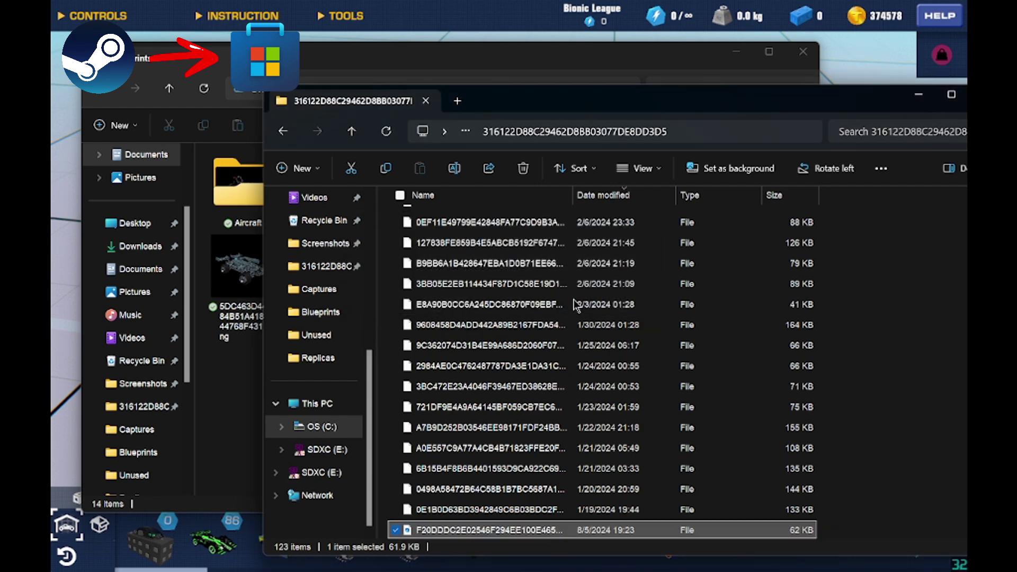
{"action": "left_click", "coordinate": [387, 132]}
Return to Trailmakers and pick Blueprint #122 from the blueprint list.
{"action": "left_click", "coordinate": [848, 476]}
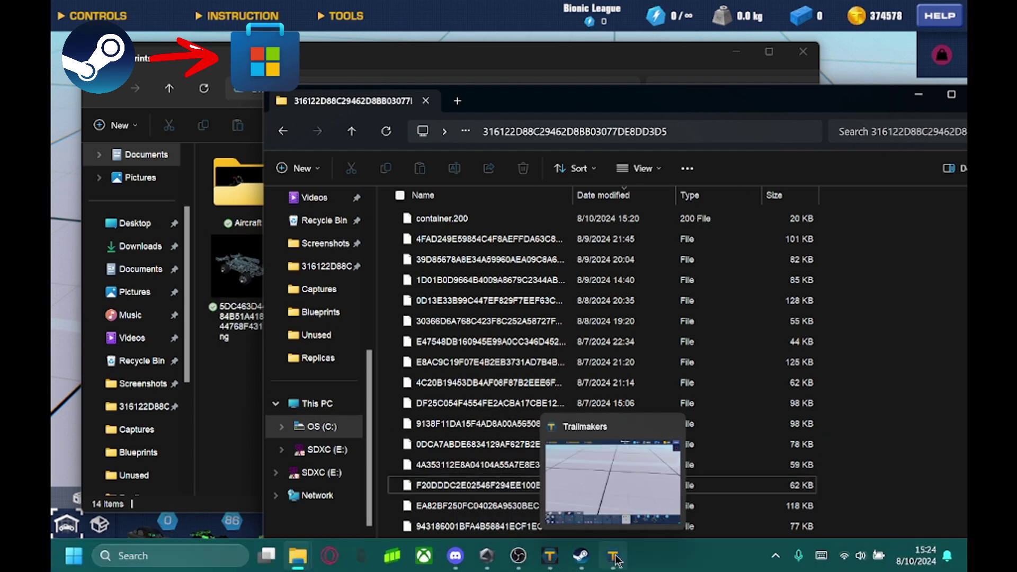
{"action": "left_click", "coordinate": [602, 562]}
{"action": "left_click", "coordinate": [176, 551]}
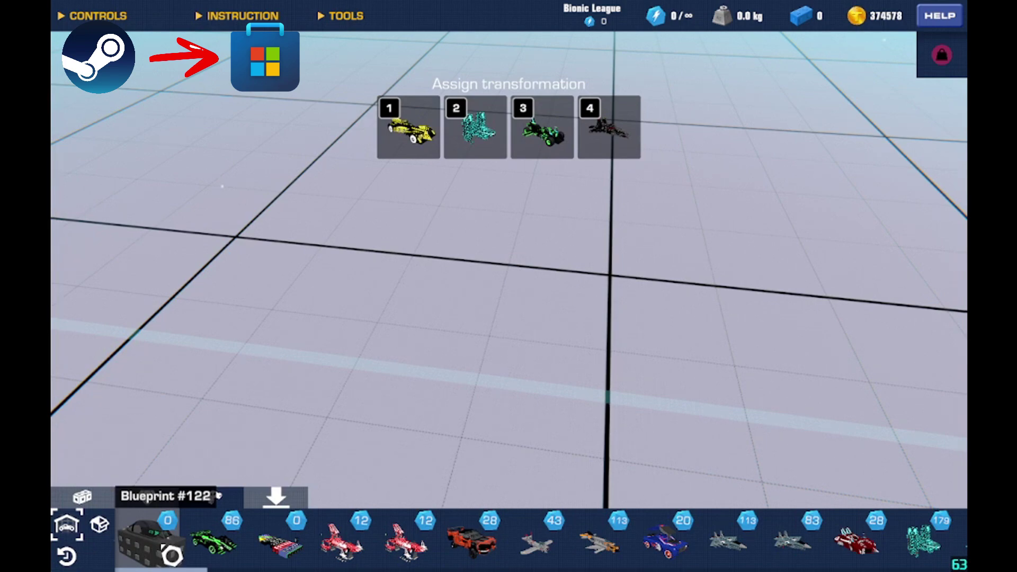
{"action": "key", "text": "super"}
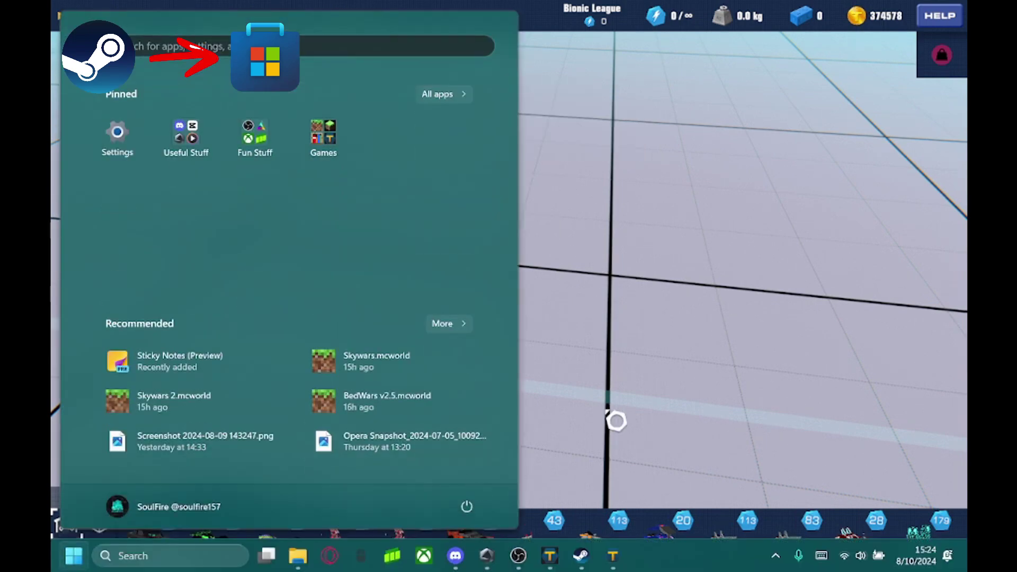
{"action": "left_click", "coordinate": [616, 421]}
Re-enter builder mode, test-place a blueprint on the grid, then delete it.
{"action": "key", "text": "b"}
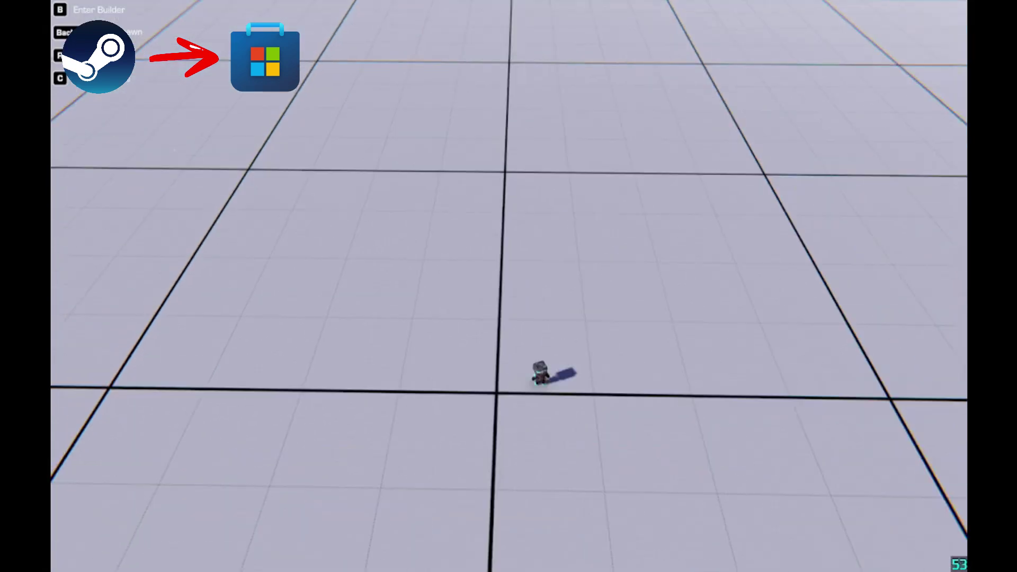
{"action": "key", "text": "c"}
{"action": "key", "text": "b"}
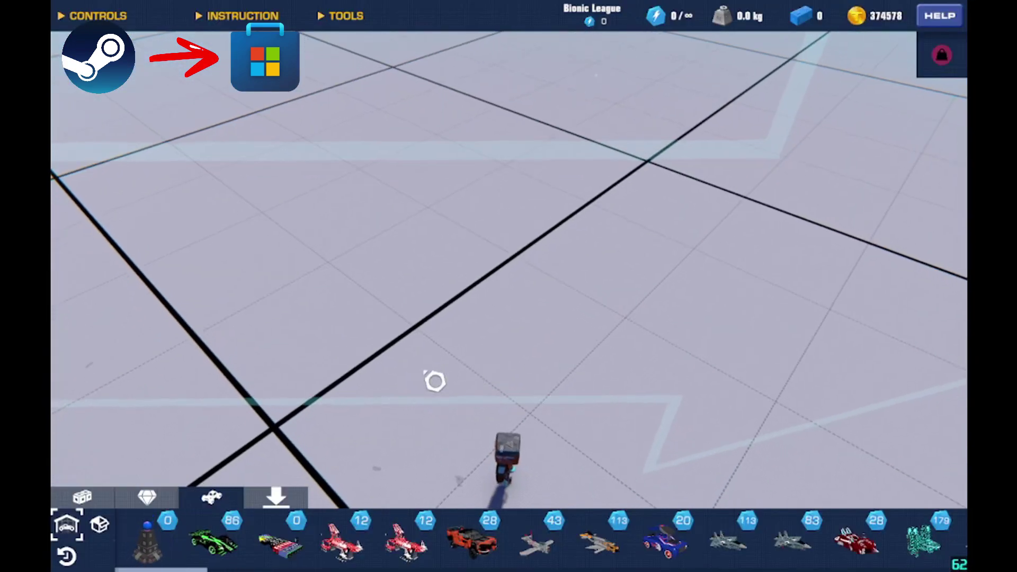
{"action": "mouse_move", "coordinate": [162, 551]}
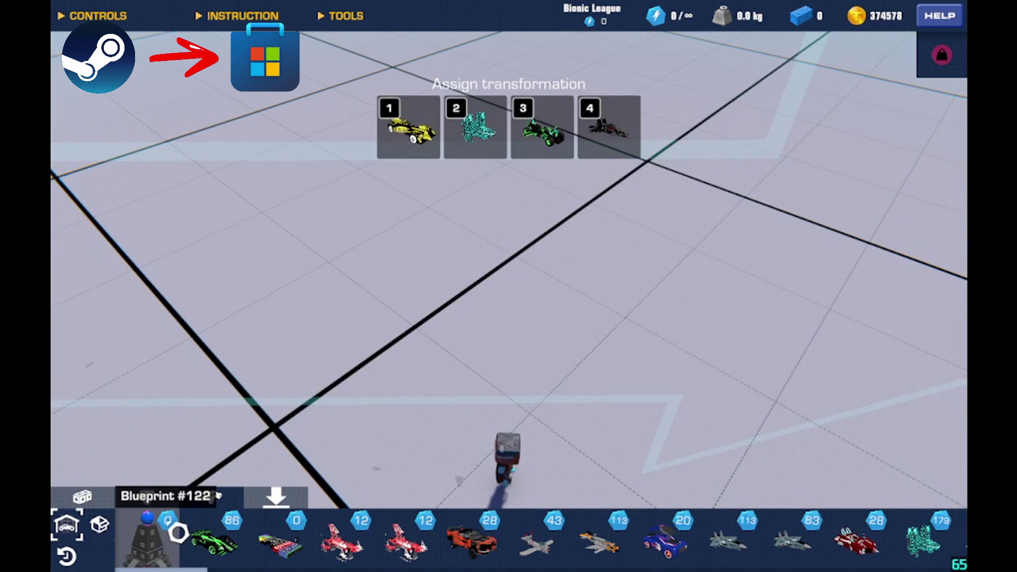
{"action": "left_click_drag", "start_coordinate": [172, 541], "coordinate": [459, 300]}
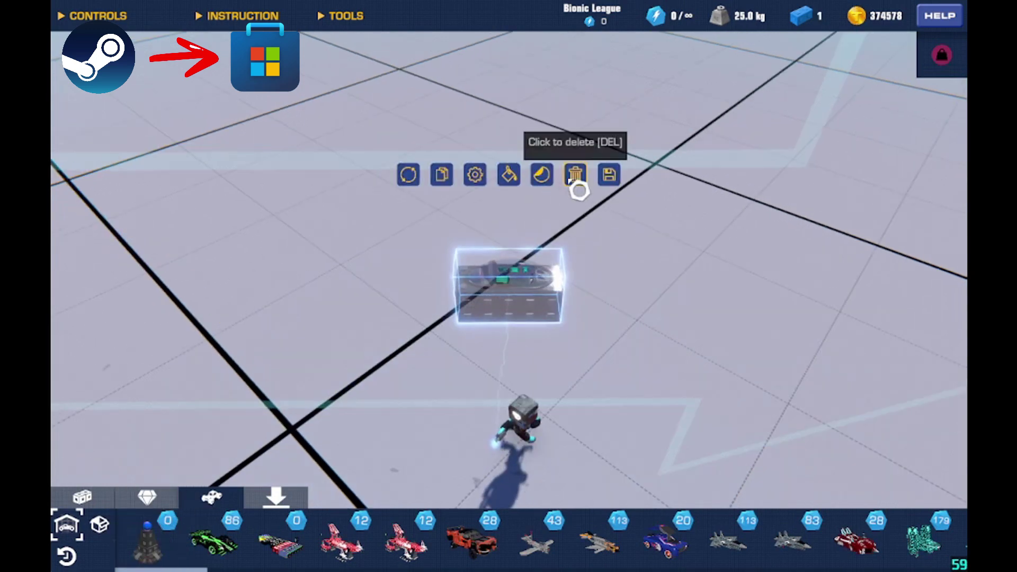
{"action": "left_click", "coordinate": [578, 175]}
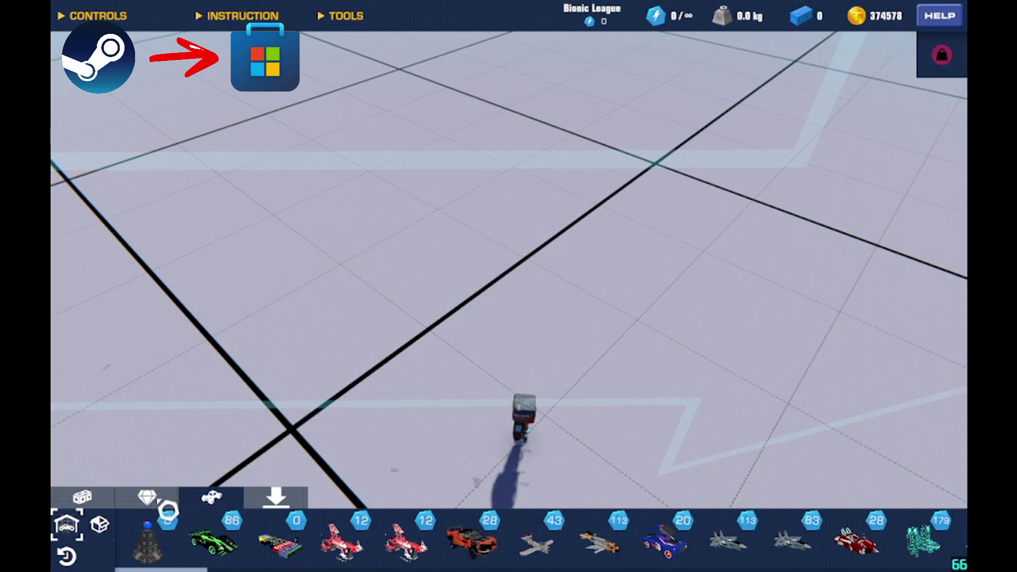
Upload the tower Blueprint #122 to the workshop with an empty description.
{"action": "right_click", "coordinate": [151, 548]}
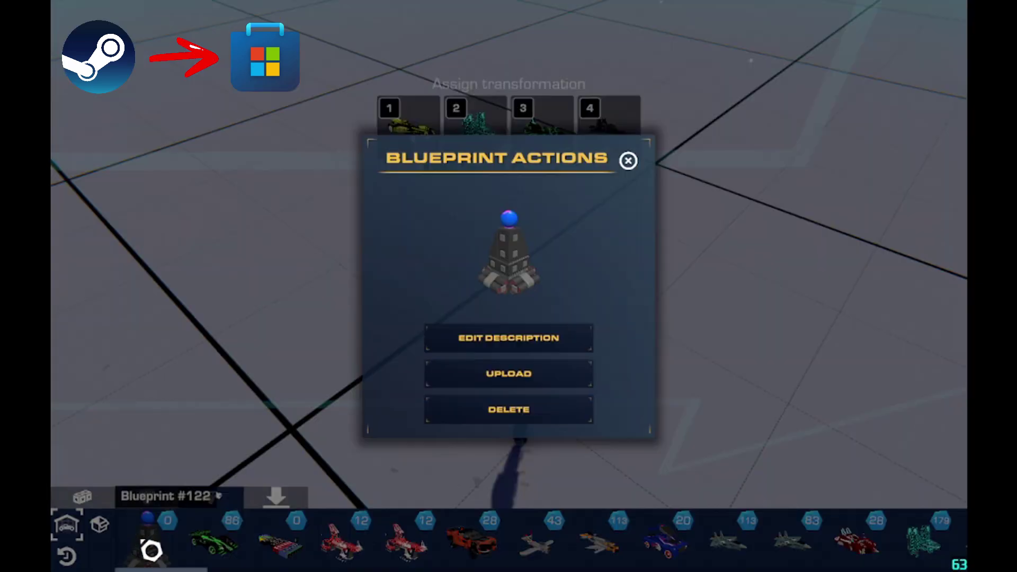
{"action": "left_click", "coordinate": [527, 383]}
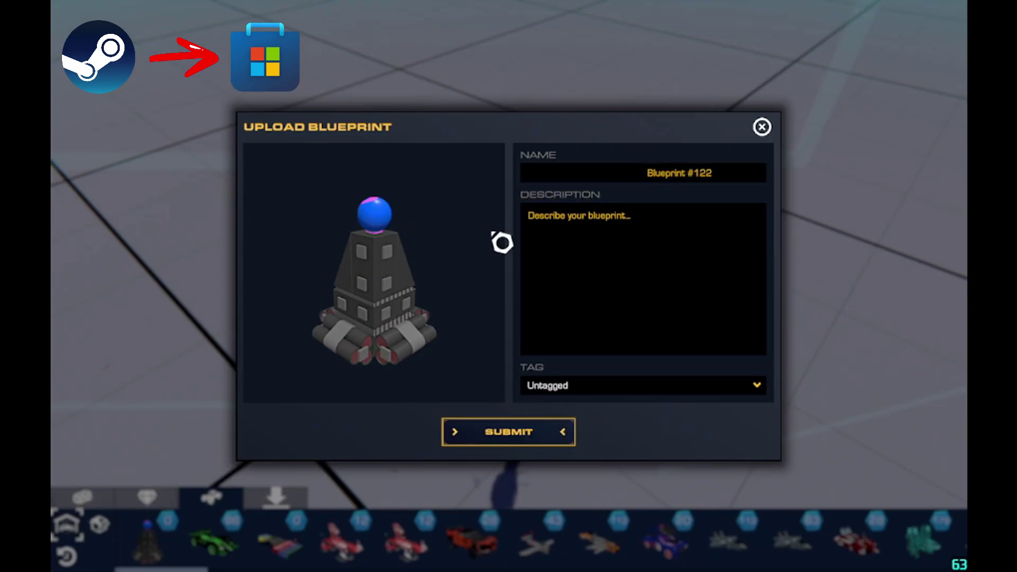
{"action": "left_click", "coordinate": [745, 284]}
{"action": "left_click", "coordinate": [526, 411]}
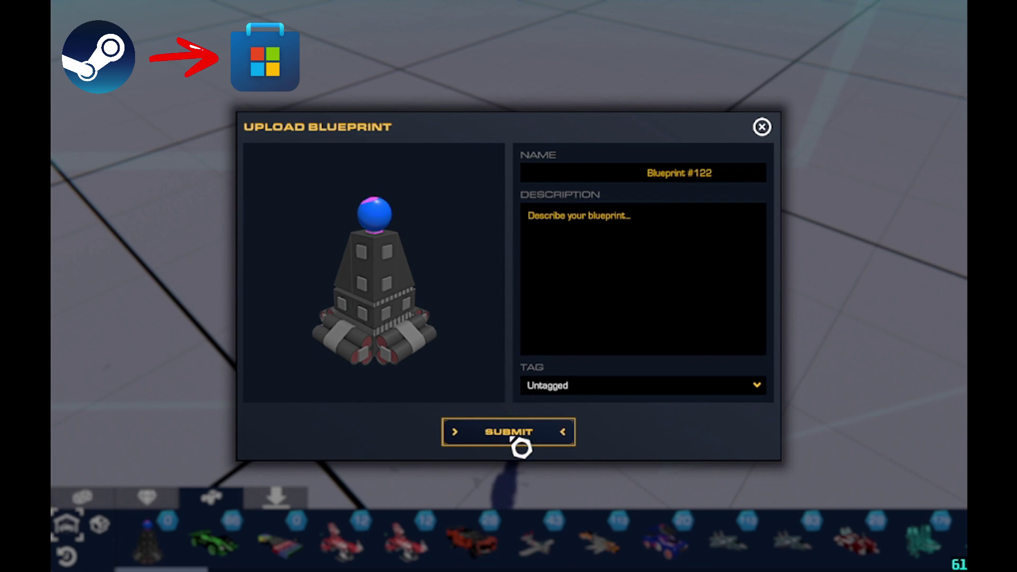
{"action": "left_click", "coordinate": [517, 440]}
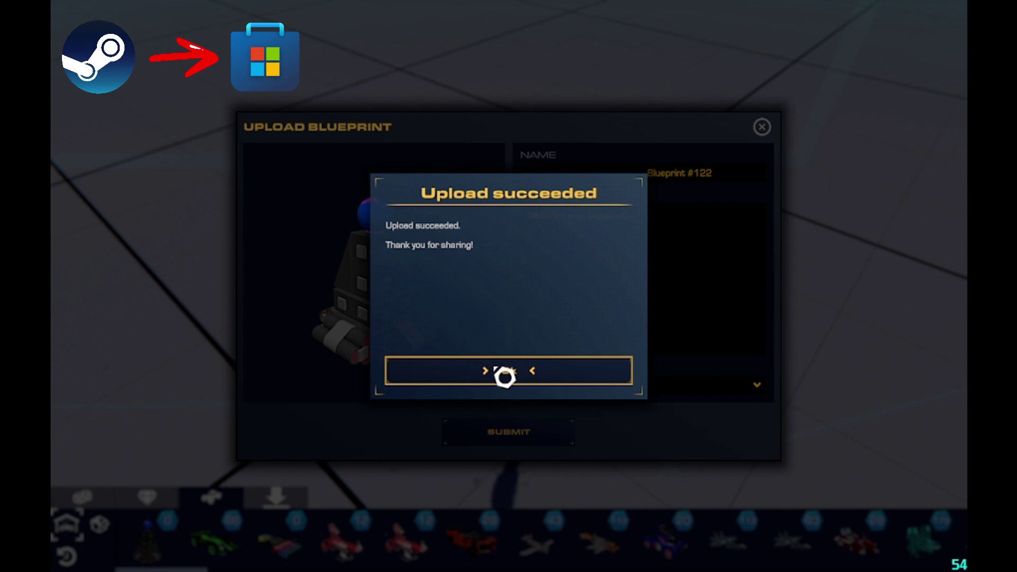
{"action": "left_click", "coordinate": [504, 373]}
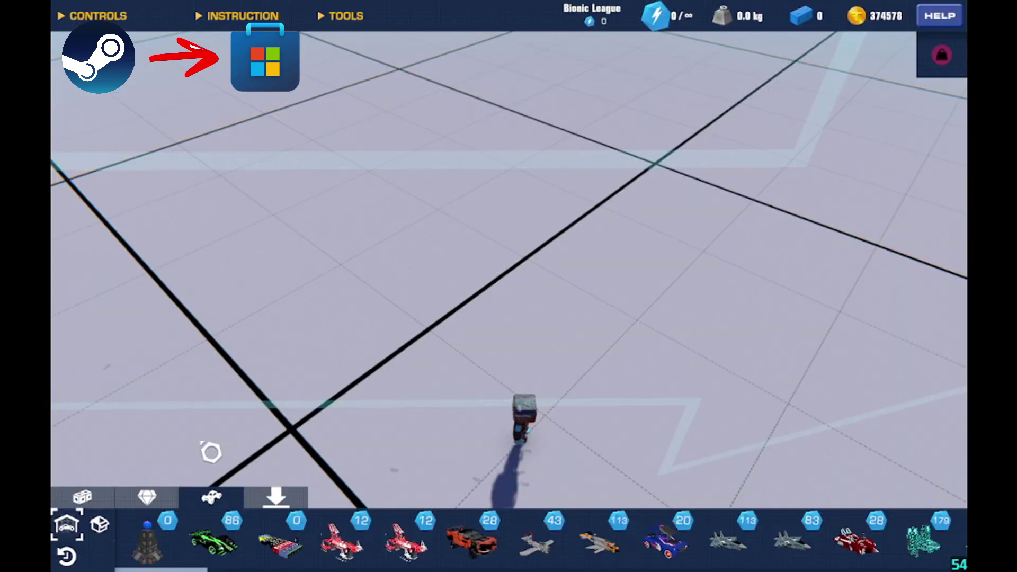
Find Blueprint #122 under My Uploads in the gallery and subscribe to it.
{"action": "left_click", "coordinate": [271, 501]}
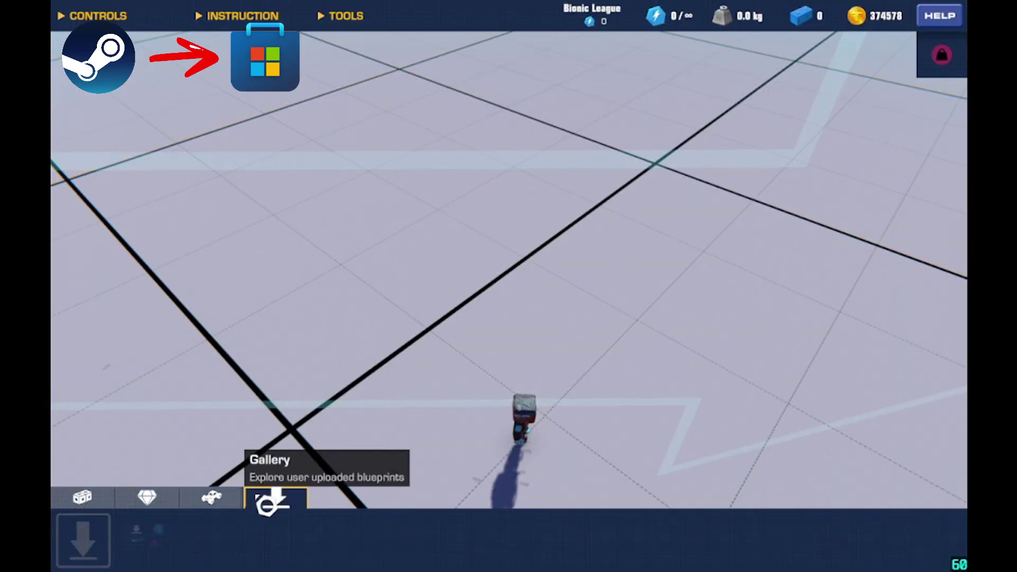
{"action": "left_click", "coordinate": [112, 542]}
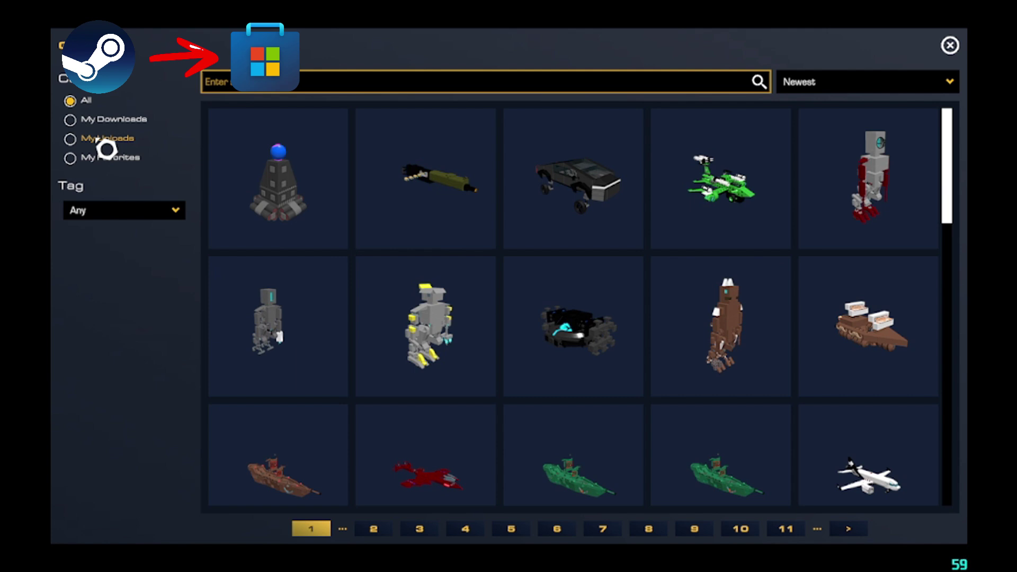
{"action": "left_click", "coordinate": [107, 144]}
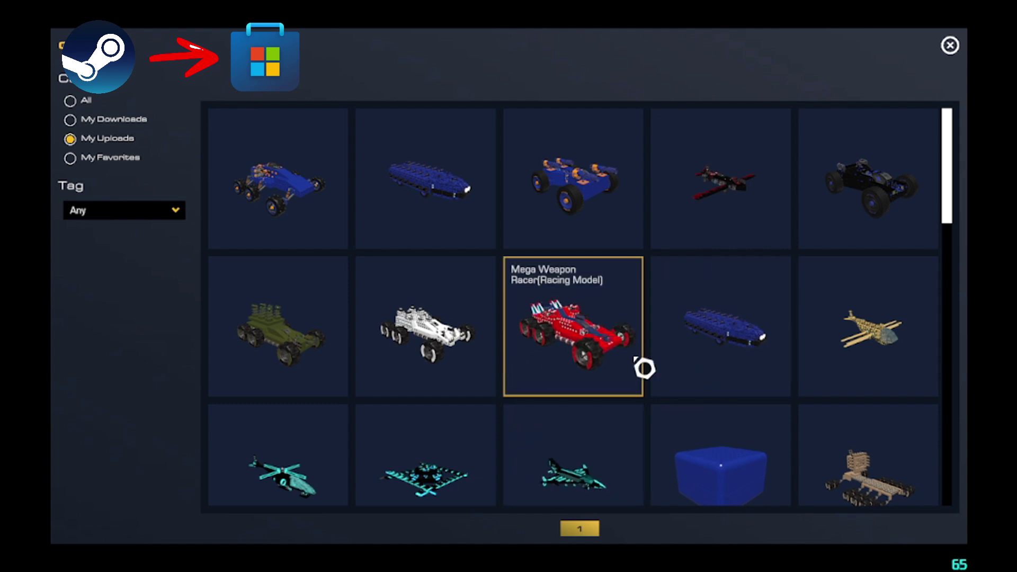
{"action": "scroll", "coordinate": [638, 345], "scroll_direction": "down", "scroll_amount": 5}
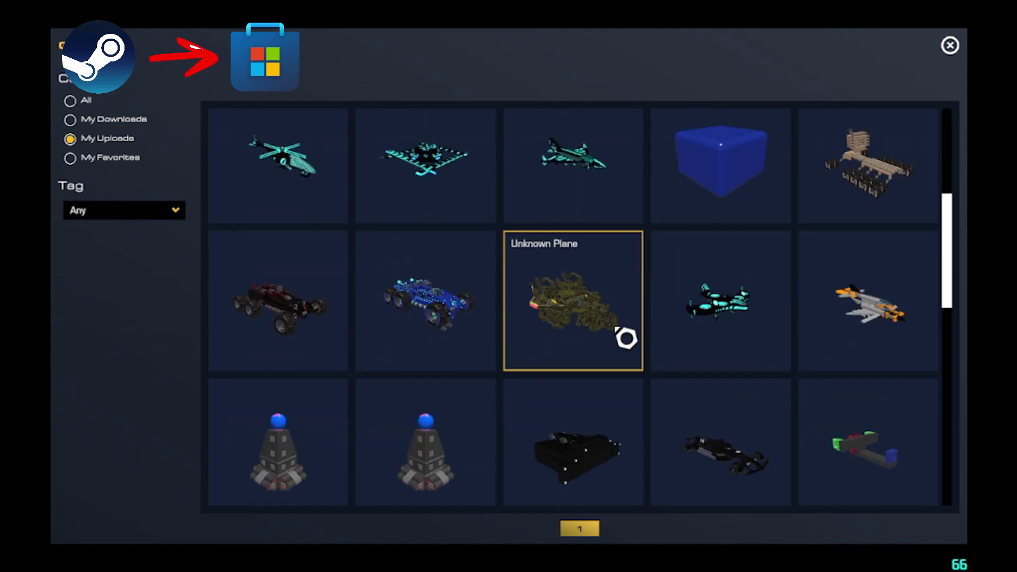
{"action": "scroll", "coordinate": [626, 338], "scroll_direction": "down", "scroll_amount": 1}
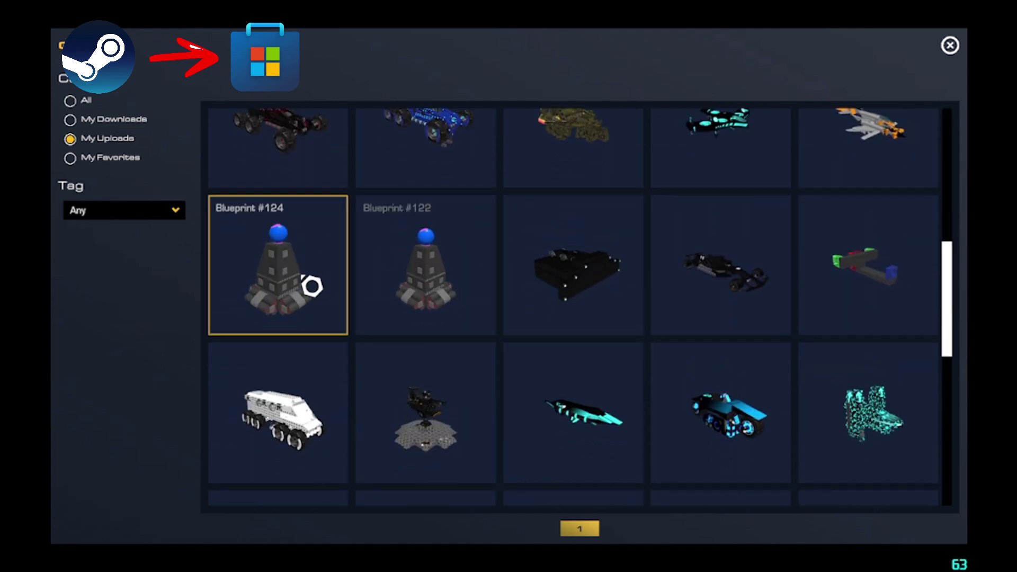
{"action": "left_click", "coordinate": [421, 282]}
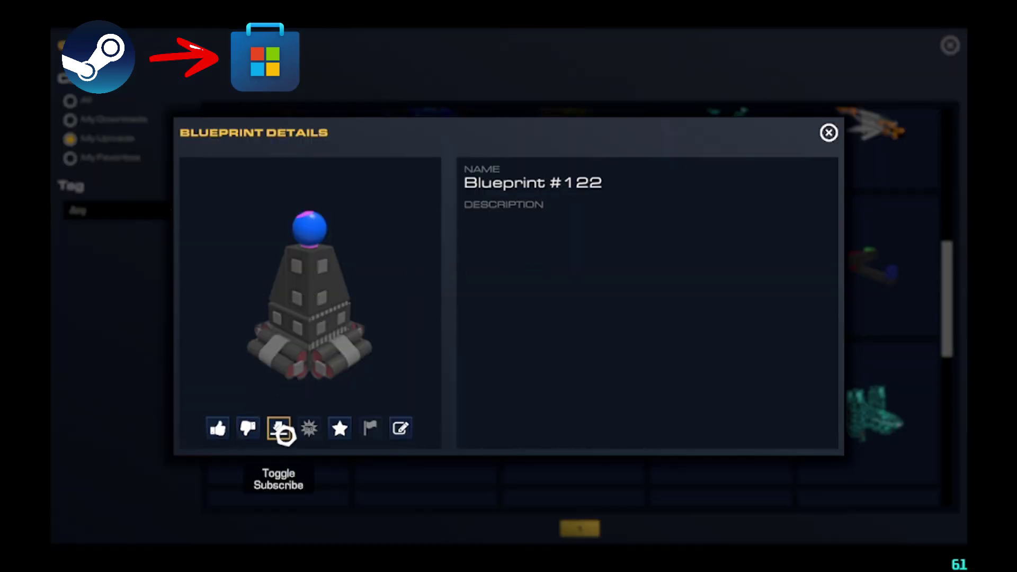
{"action": "left_click", "coordinate": [286, 435]}
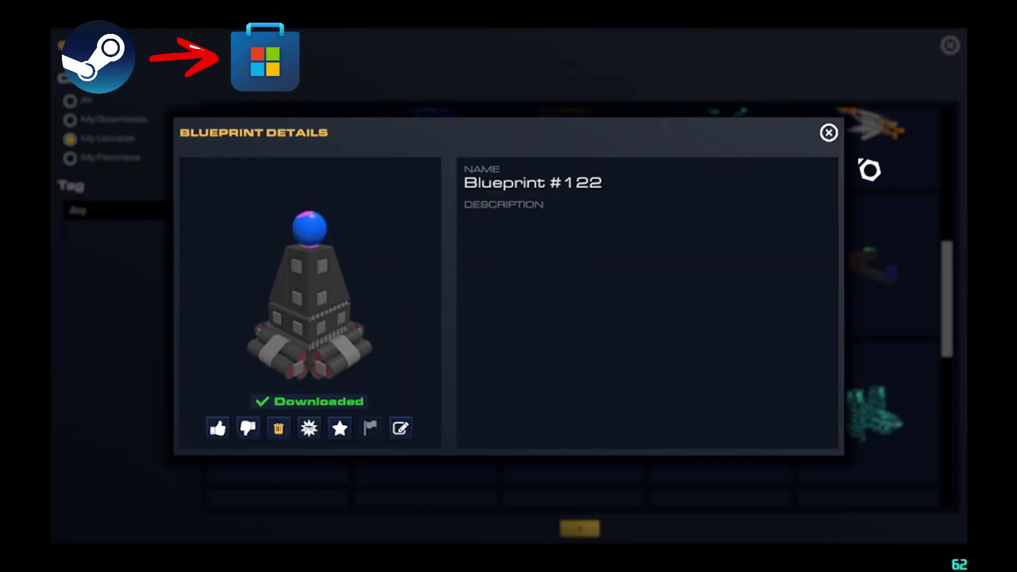
{"action": "left_click", "coordinate": [830, 134]}
{"action": "left_click", "coordinate": [949, 46]}
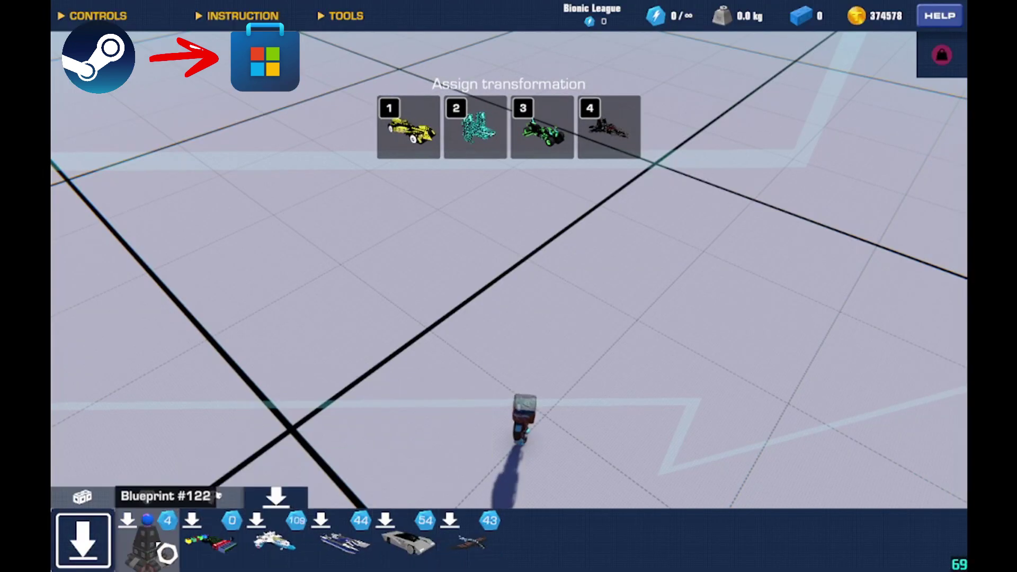
Save the placed downloaded tower as Blueprint #123 and delete the older copy from the list.
{"action": "left_click_drag", "start_coordinate": [218, 495], "coordinate": [395, 359]}
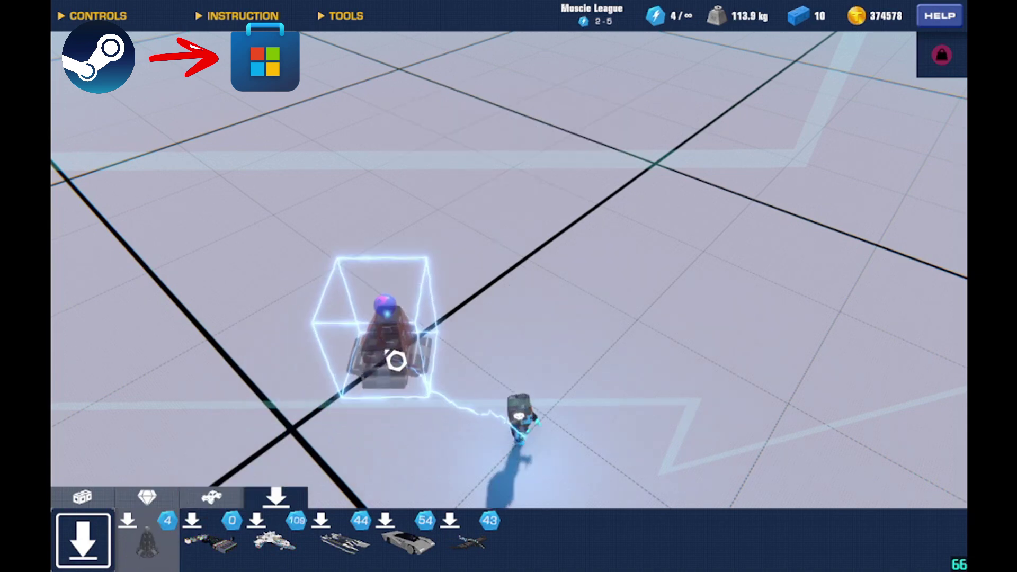
{"action": "left_click", "coordinate": [483, 236]}
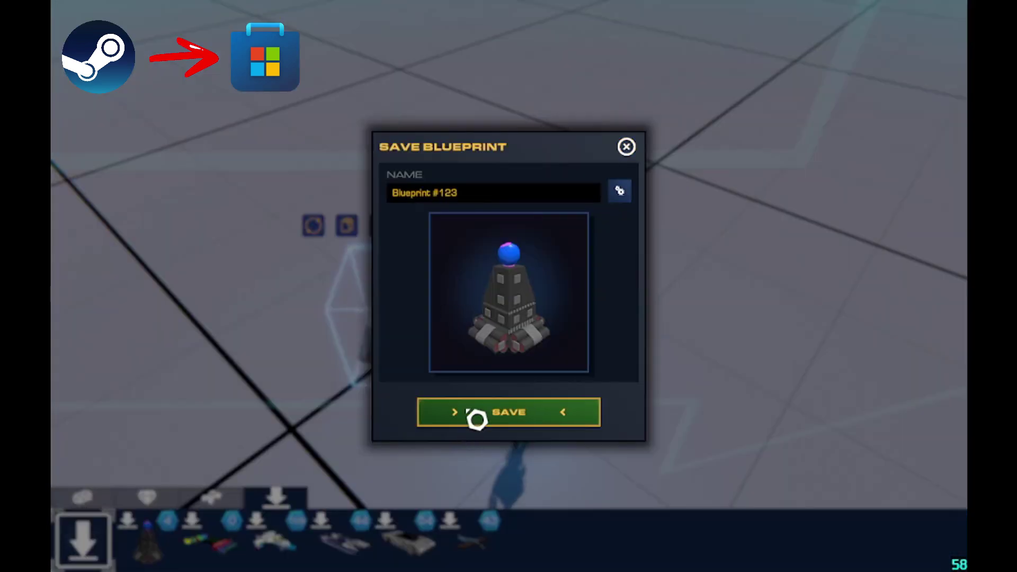
{"action": "left_click", "coordinate": [477, 413]}
{"action": "right_click", "coordinate": [222, 550]}
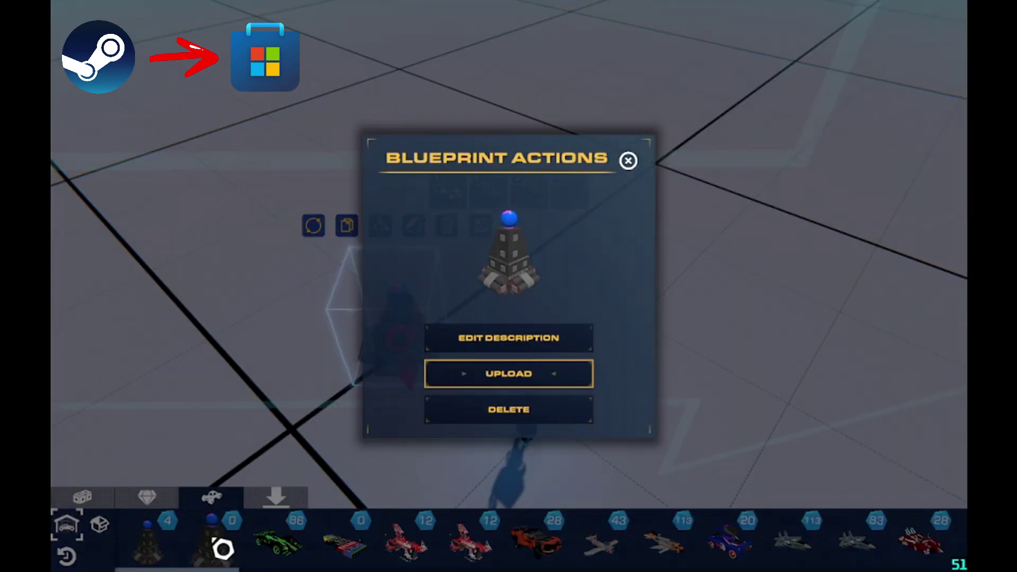
{"action": "left_click", "coordinate": [491, 417]}
{"action": "left_click", "coordinate": [500, 359]}
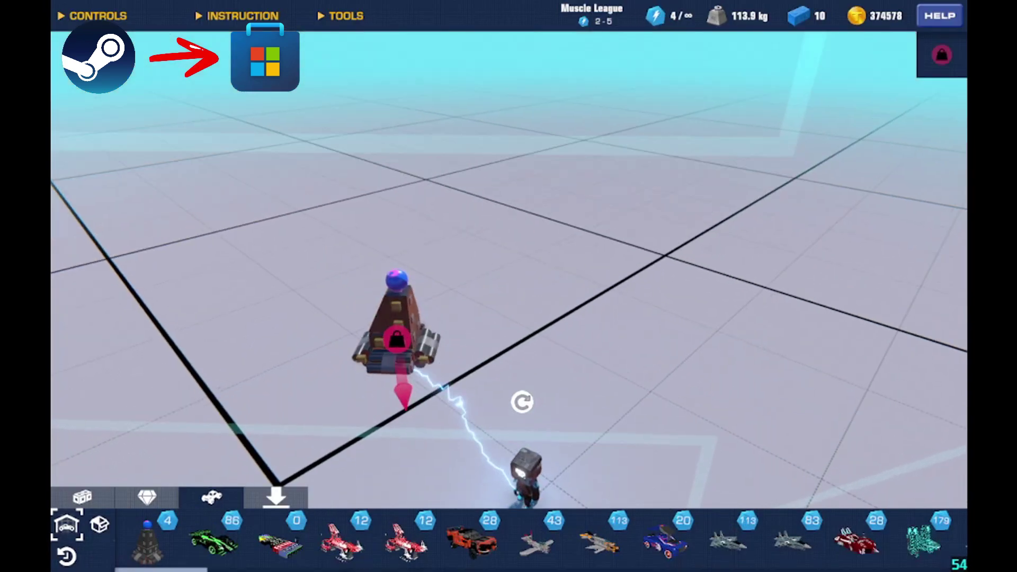
Box-select the whole tower structure and remove it, leaving the grid at 0.0 kg.
{"action": "left_click", "coordinate": [492, 367]}
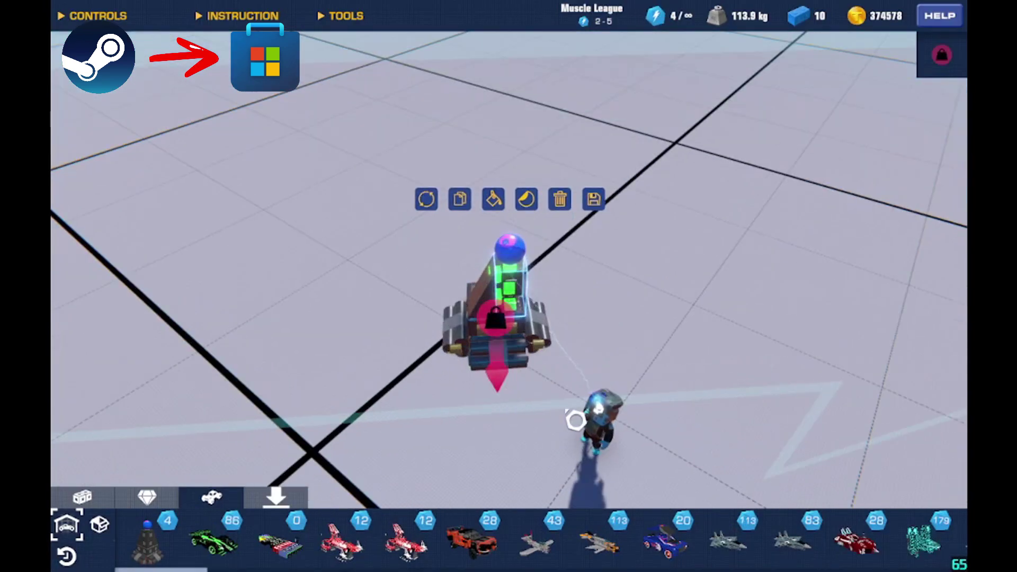
{"action": "left_click", "coordinate": [576, 420]}
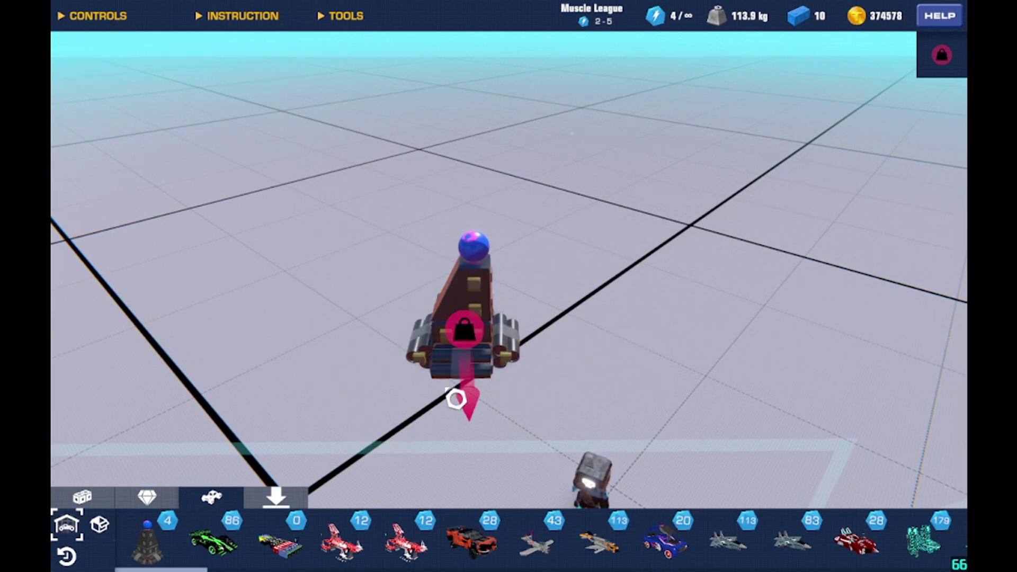
{"action": "left_click_drag", "start_coordinate": [403, 402], "coordinate": [641, 220]}
{"action": "left_click", "coordinate": [476, 265]}
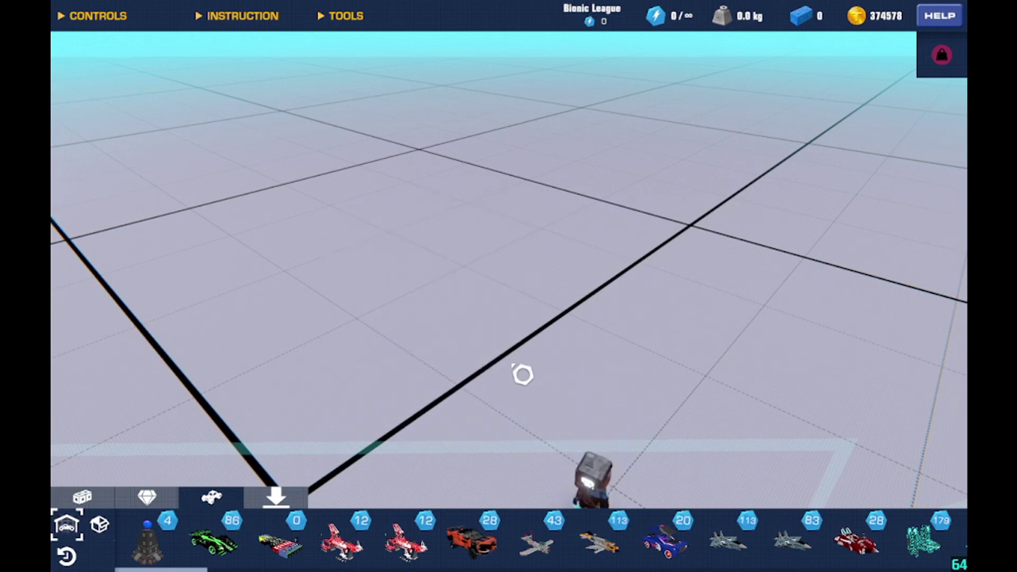